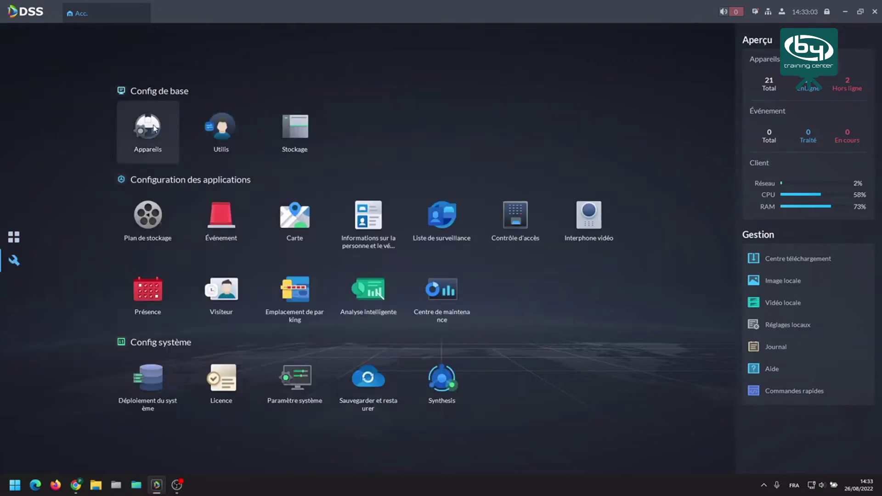
Open the Appareils device management page from the Config de base tiles.
{"action": "left_click", "coordinate": [155, 129]}
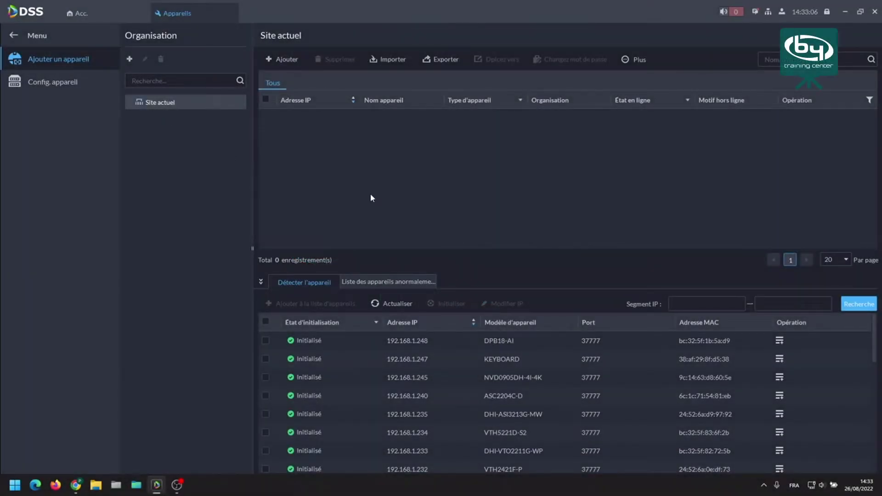
Refresh the detected devices, sort them by IP address, and create the IPCs organisation.
{"action": "left_click", "coordinate": [397, 304]}
{"action": "left_click", "coordinate": [408, 323]}
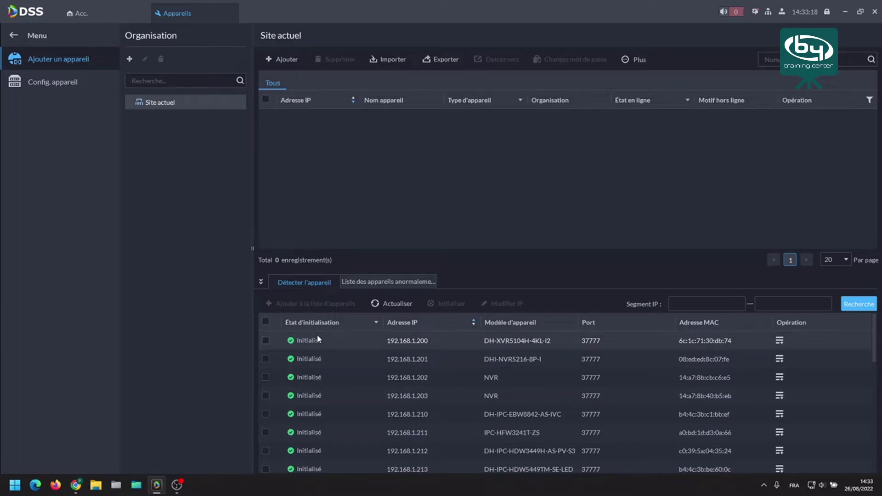
{"action": "left_click", "coordinate": [130, 60]}
{"action": "type", "text": "IPC"}
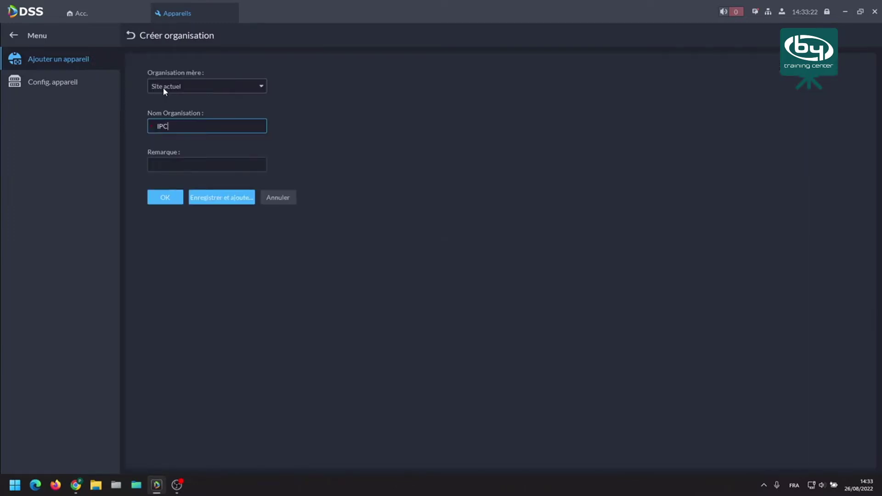
{"action": "type", "text": "s"}
{"action": "left_click", "coordinate": [165, 198]}
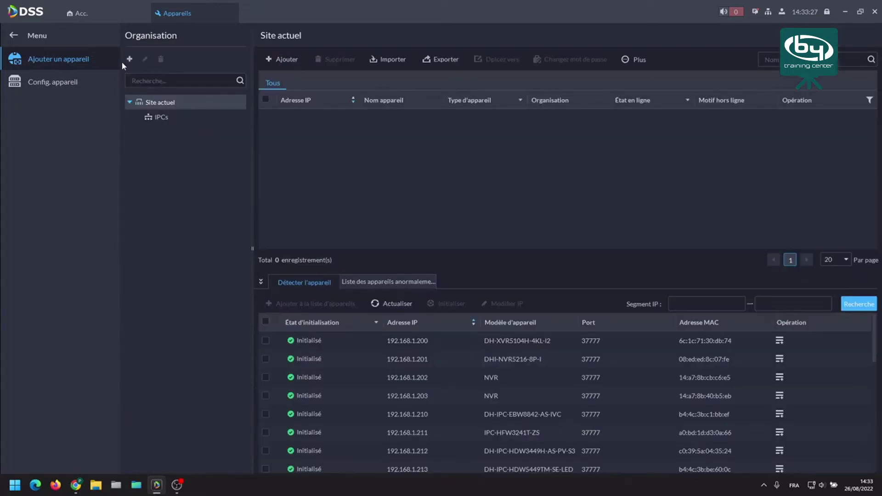
Create the DVRs and NVRs organisations under Site actuel.
{"action": "left_click", "coordinate": [129, 59]}
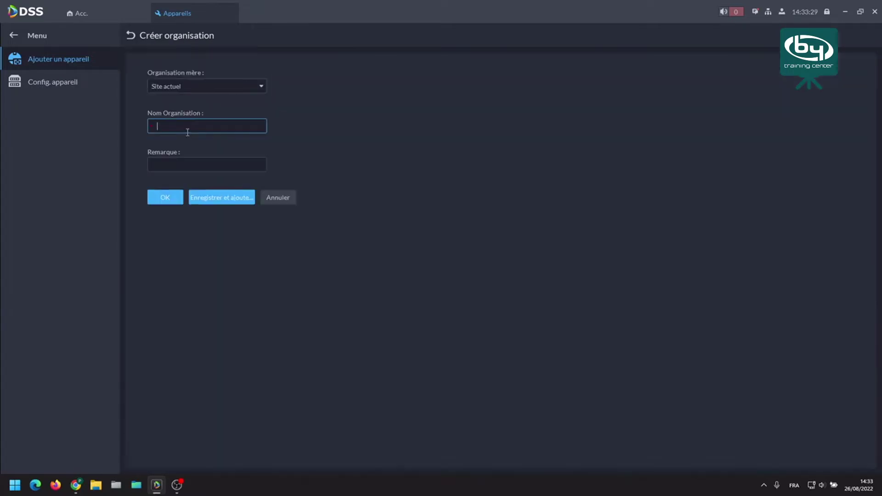
{"action": "type", "text": "DVRs"}
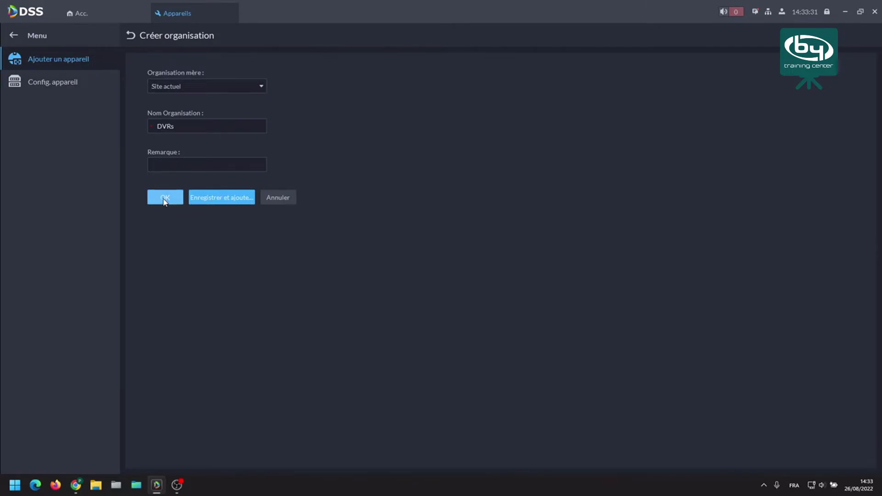
{"action": "left_click", "coordinate": [162, 199]}
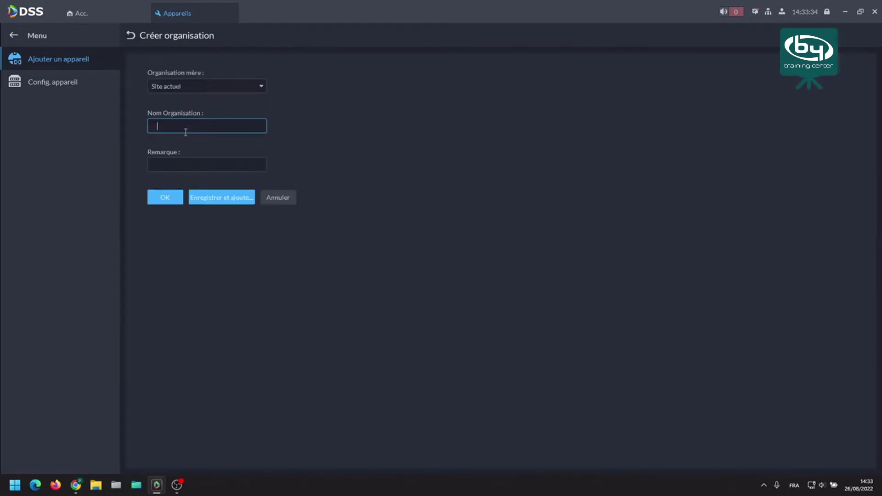
{"action": "type", "text": "NVRs"}
{"action": "left_click", "coordinate": [165, 197]}
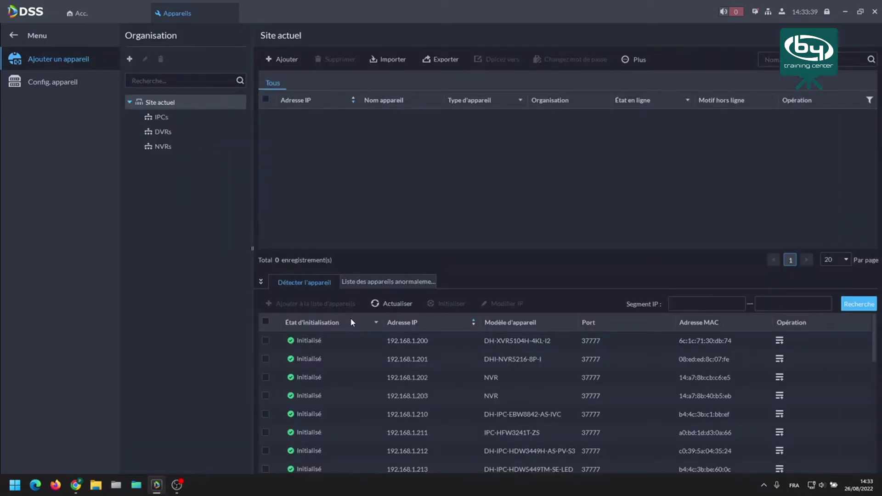
Add the DVR at 192.168.1.200 to the DVRs organisation, re-entering the device password.
{"action": "left_click", "coordinate": [264, 342]}
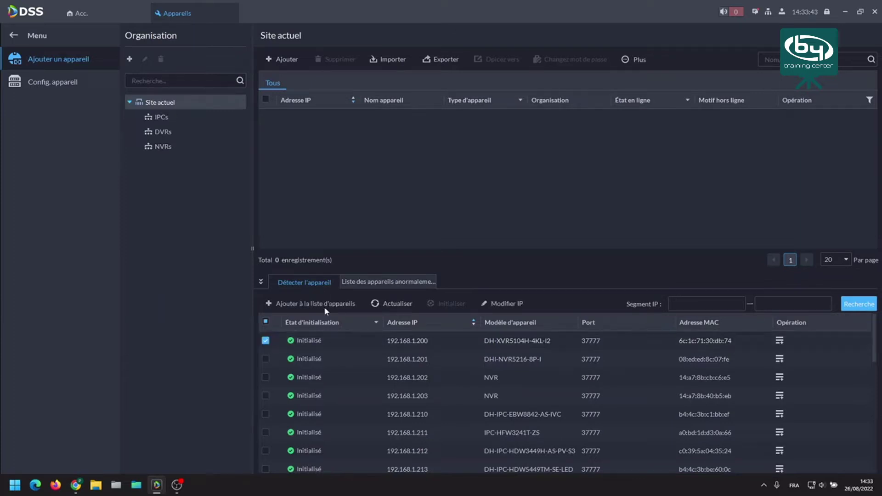
{"action": "left_click", "coordinate": [324, 304]}
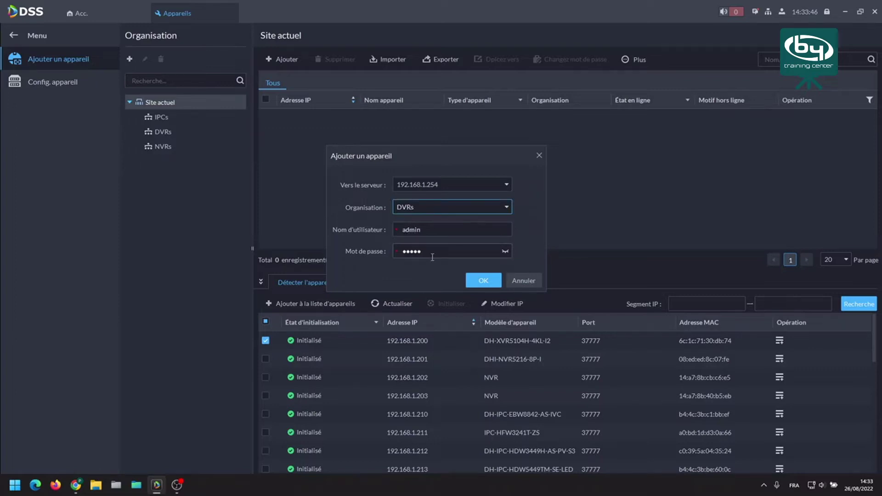
{"action": "left_click", "coordinate": [432, 256]}
{"action": "key", "text": "BackSpace"}
{"action": "key", "text": "BackSpace"}
{"action": "key", "text": "BackSpace"}
{"action": "key", "text": "BackSpace"}
{"action": "key", "text": "BackSpace"}
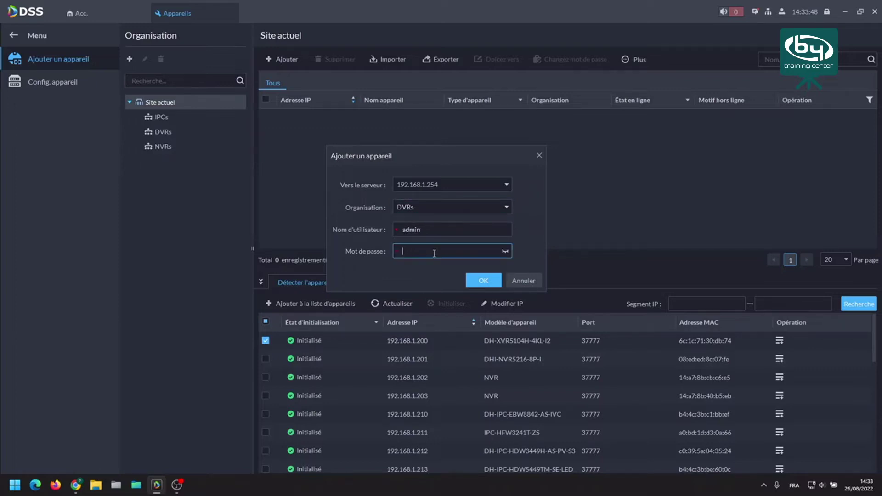
{"action": "type", "text": "admin"}
{"action": "key", "text": "Return"}
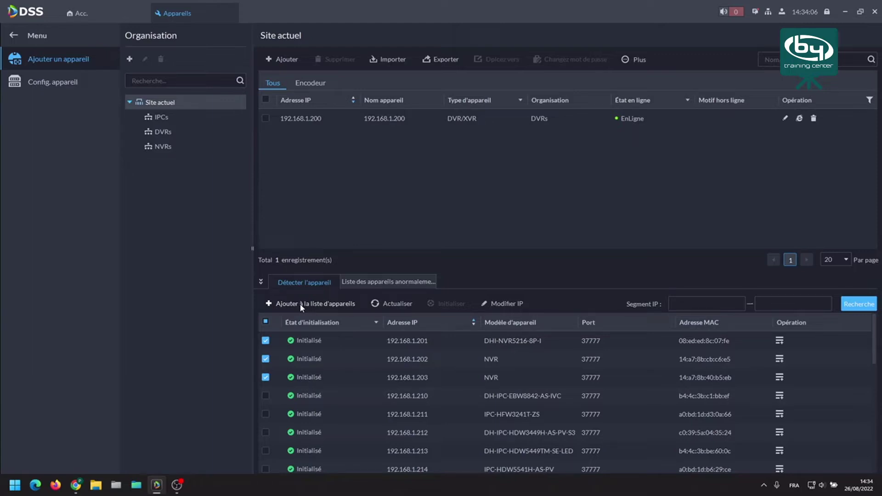
Batch-add the NVRs at 192.168.1.201–203 under NVRs with the device password, then close the progress window.
{"action": "left_click", "coordinate": [302, 305]}
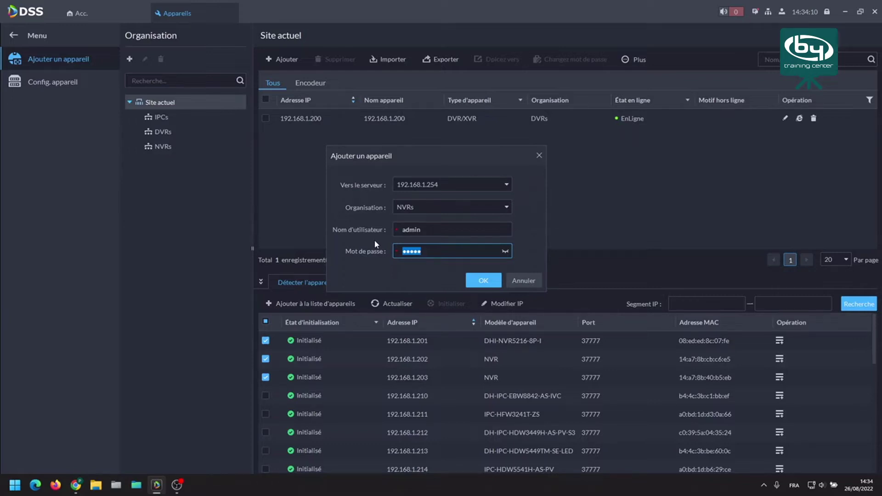
{"action": "type", "text": "admin123"}
{"action": "left_click", "coordinate": [476, 279]}
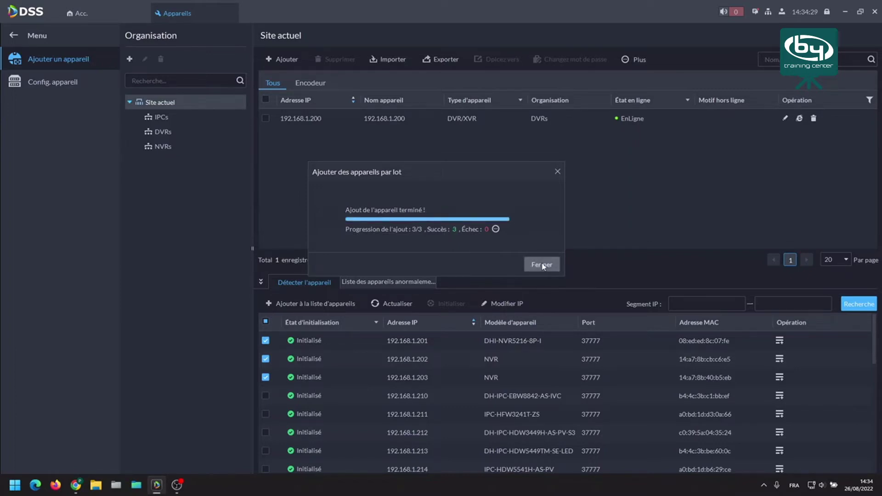
{"action": "left_click", "coordinate": [542, 264]}
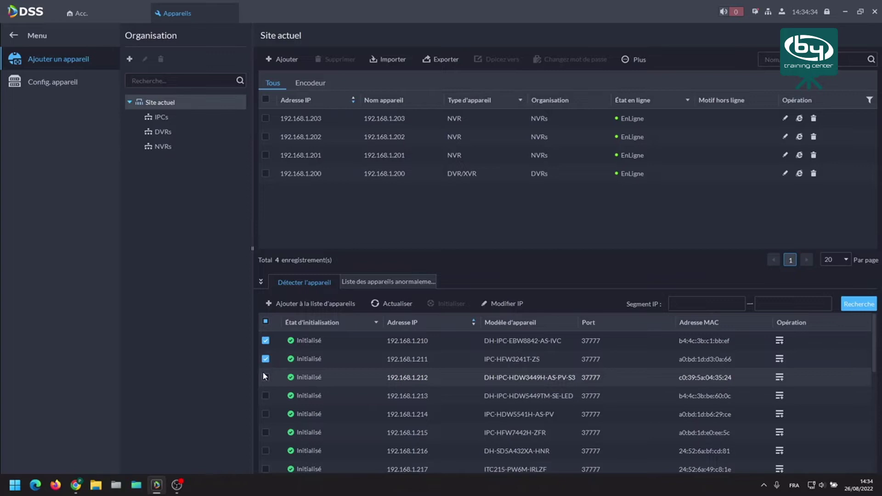
Select cameras 192.168.1.210–217 and add them to IPCs after correcting the password.
{"action": "left_click", "coordinate": [266, 377]}
{"action": "left_click", "coordinate": [265, 395]}
{"action": "left_click", "coordinate": [266, 414]}
{"action": "left_click", "coordinate": [265, 432]}
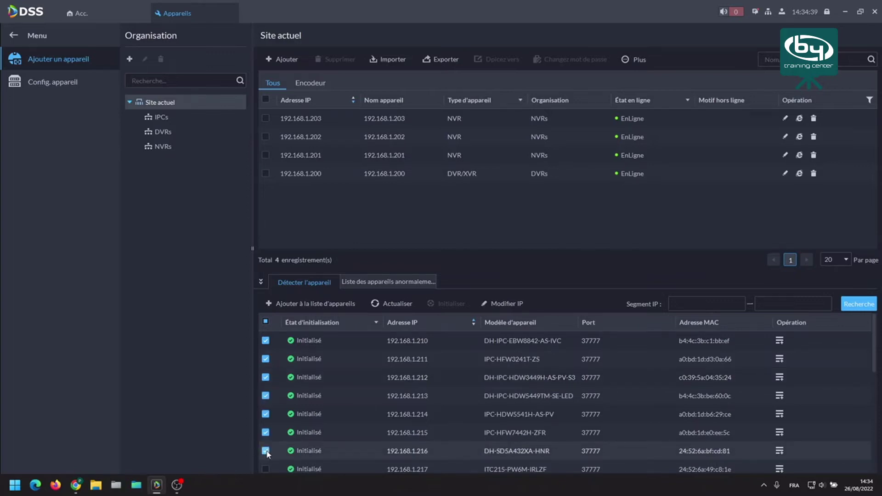
{"action": "scroll", "coordinate": [296, 445], "scroll_direction": "down", "scroll_amount": 5}
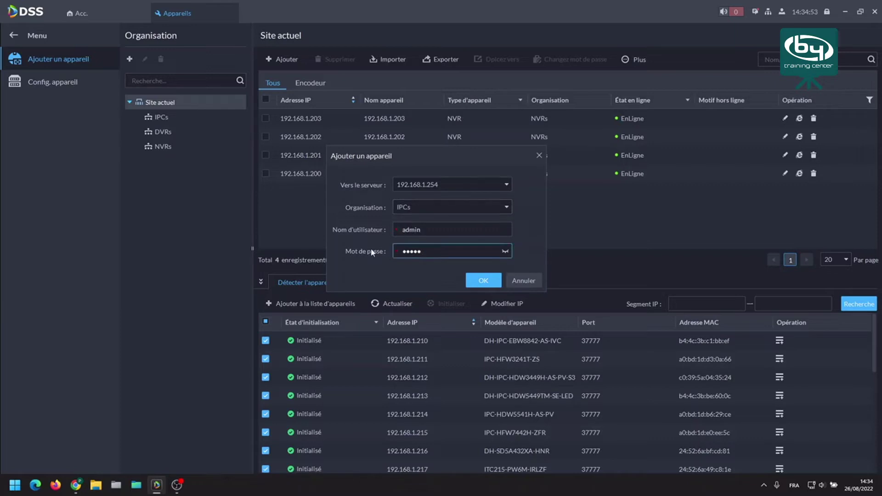
{"action": "key", "text": "BackSpace"}
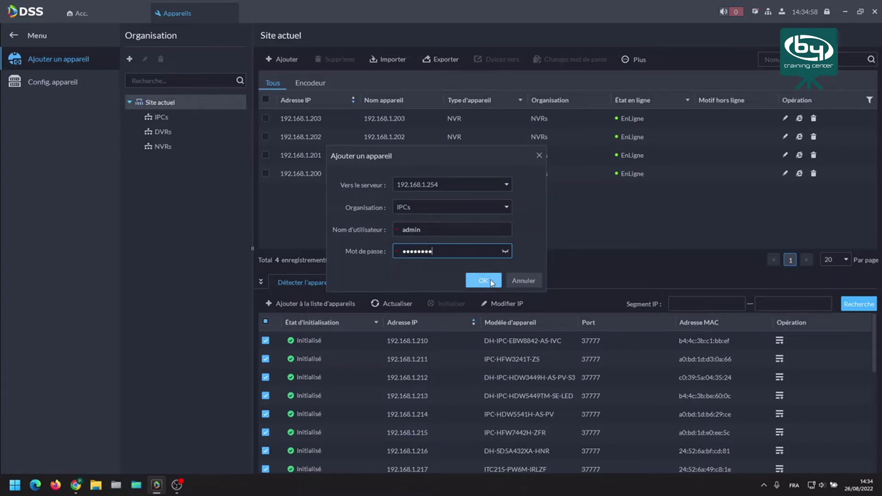
{"action": "left_click", "coordinate": [483, 280]}
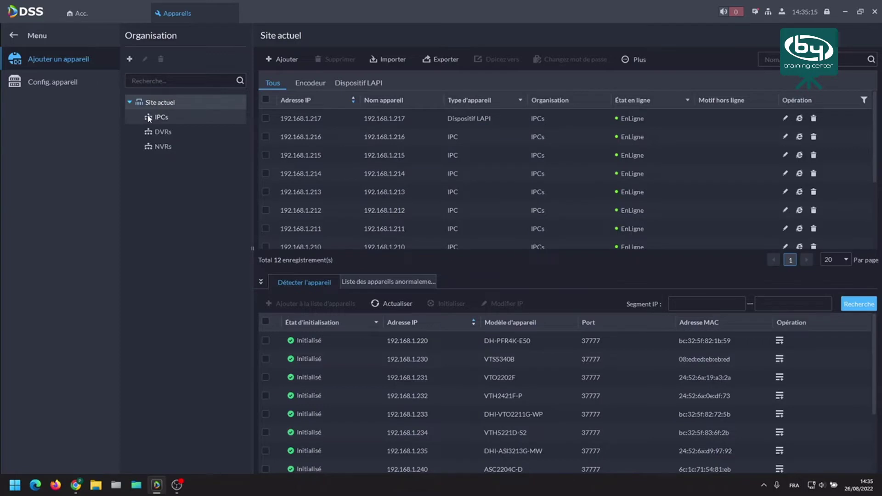
Check the NVRs and IPCs device lists, then close the Appareils tab.
{"action": "left_click", "coordinate": [162, 146]}
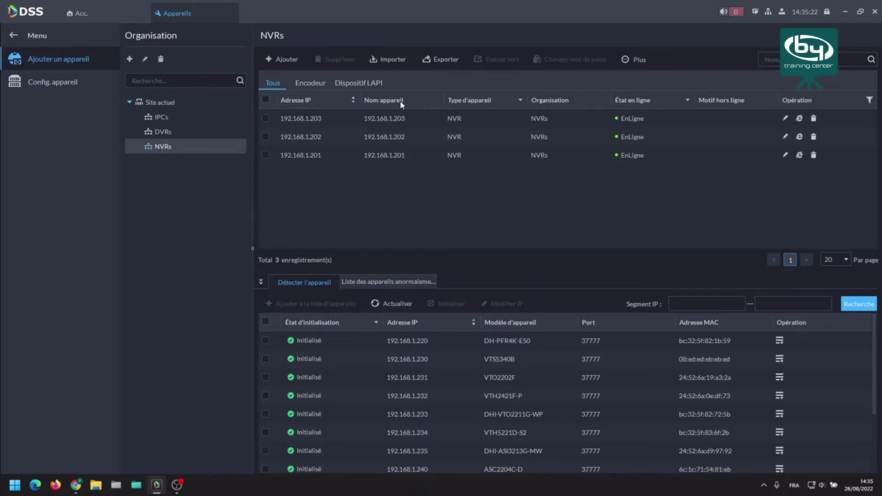
{"action": "left_click", "coordinate": [162, 116]}
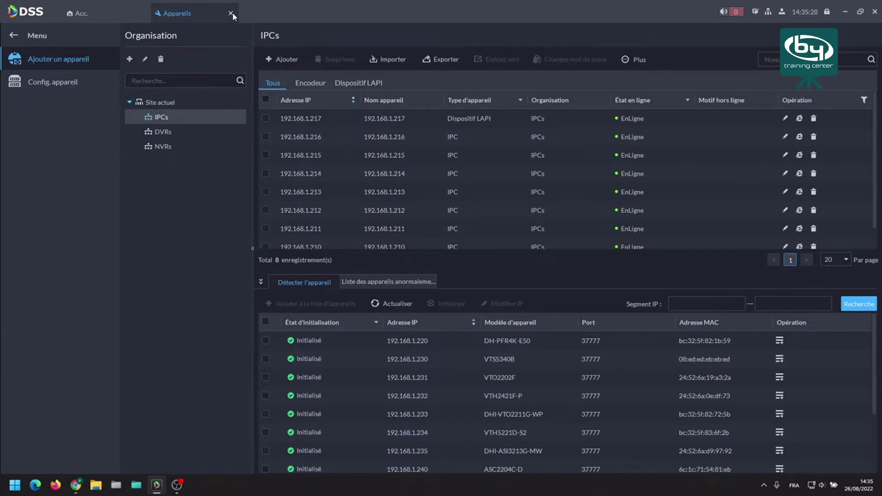
{"action": "left_click", "coordinate": [231, 13]}
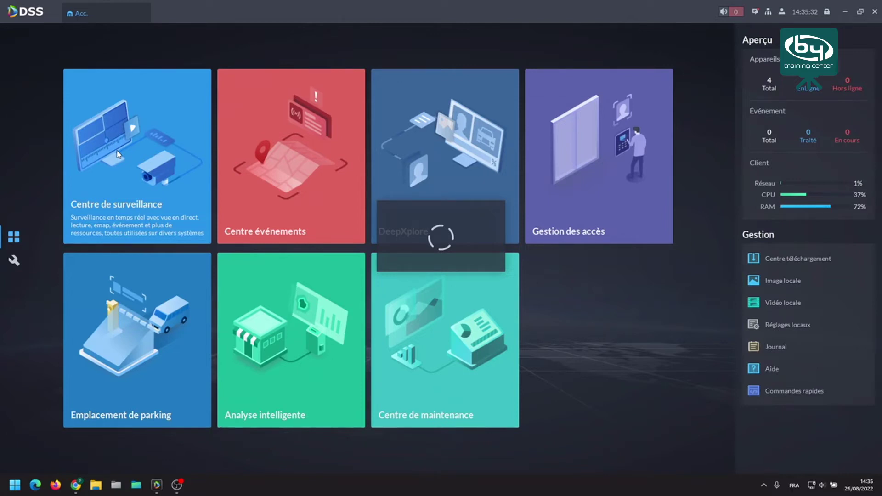
{"action": "left_click", "coordinate": [117, 150]}
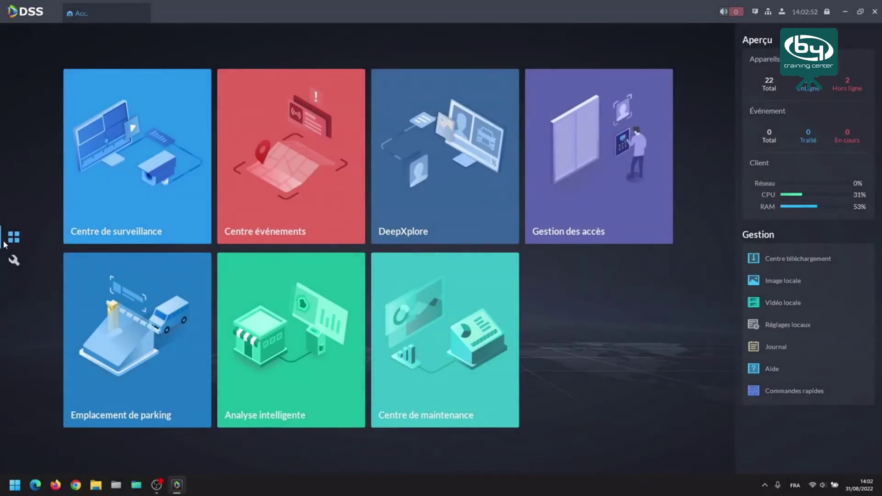
Reopen Appareils from the configuration page and list the IPCs organisation's cameras.
{"action": "left_click", "coordinate": [14, 261]}
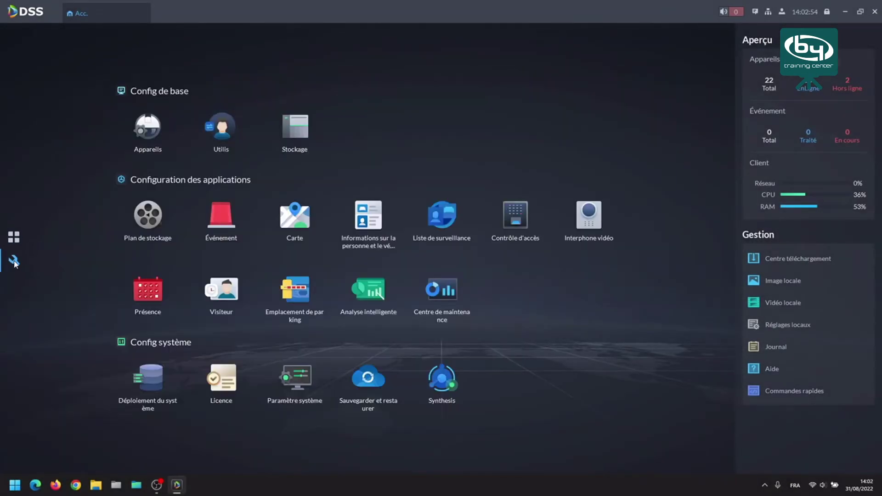
{"action": "left_click", "coordinate": [158, 128]}
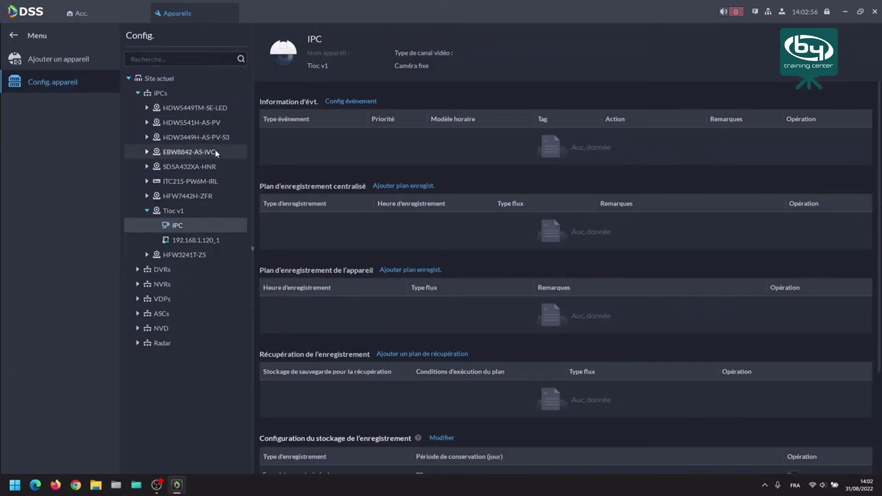
{"action": "left_click", "coordinate": [65, 66]}
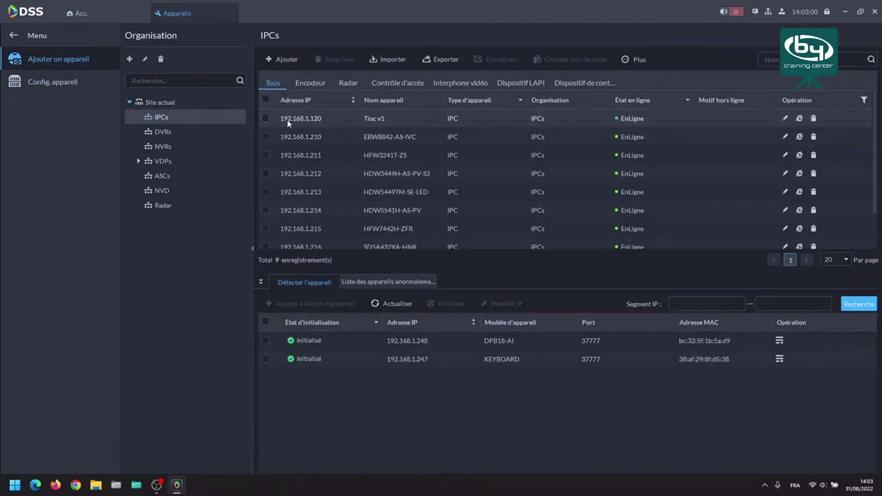
Edit Tioc v1's video channel, keeping Alarme intelligente as its feature.
{"action": "left_click", "coordinate": [785, 119]}
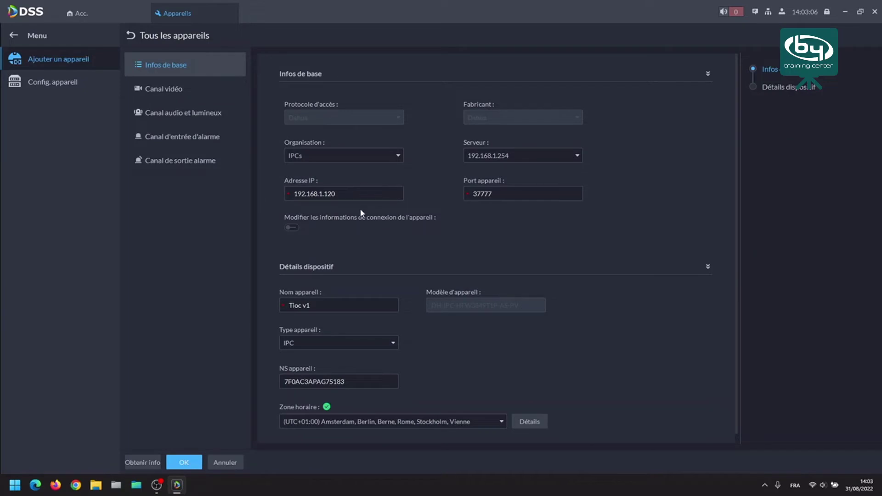
{"action": "left_click", "coordinate": [171, 89]}
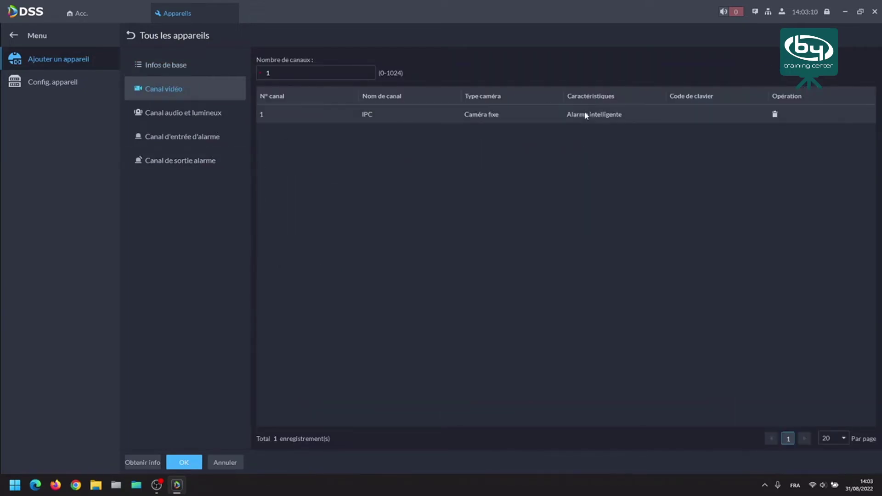
{"action": "left_click", "coordinate": [598, 117]}
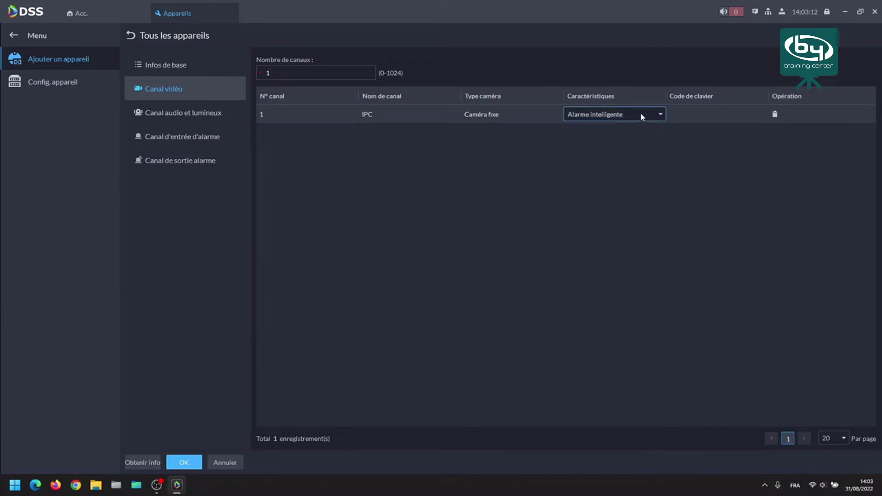
{"action": "left_click", "coordinate": [659, 115]}
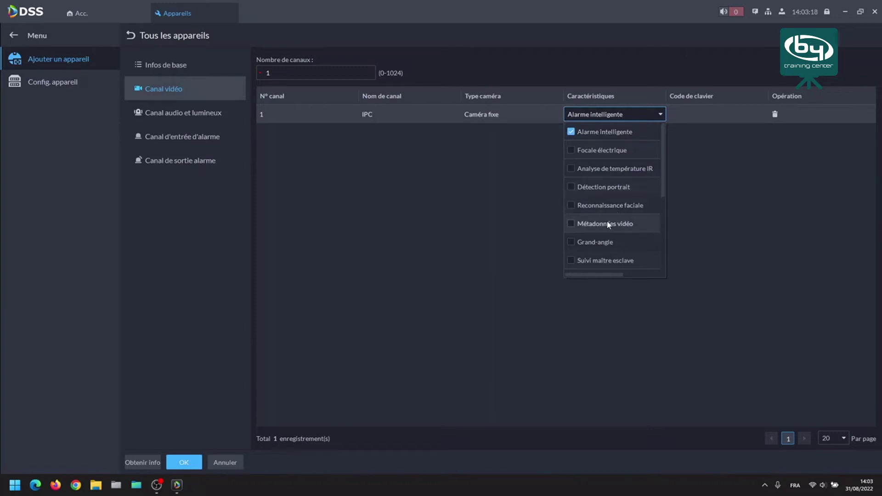
{"action": "scroll", "coordinate": [608, 227], "scroll_direction": "down", "scroll_amount": 2}
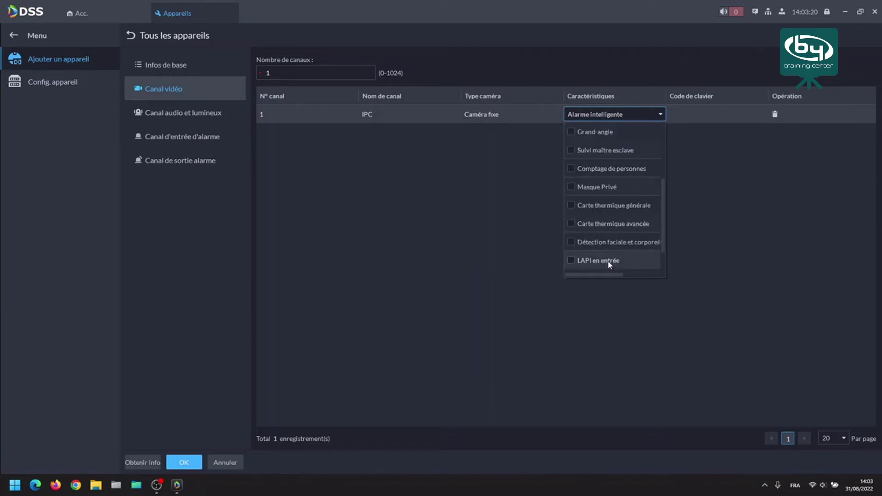
{"action": "left_click", "coordinate": [388, 249]}
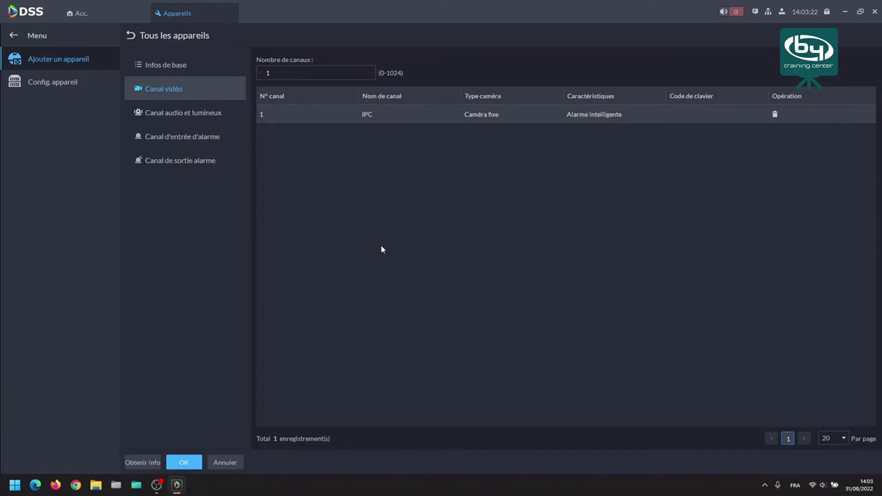
Review the audio/light, alarm input and alarm output channels, then leave without saving.
{"action": "left_click", "coordinate": [169, 114]}
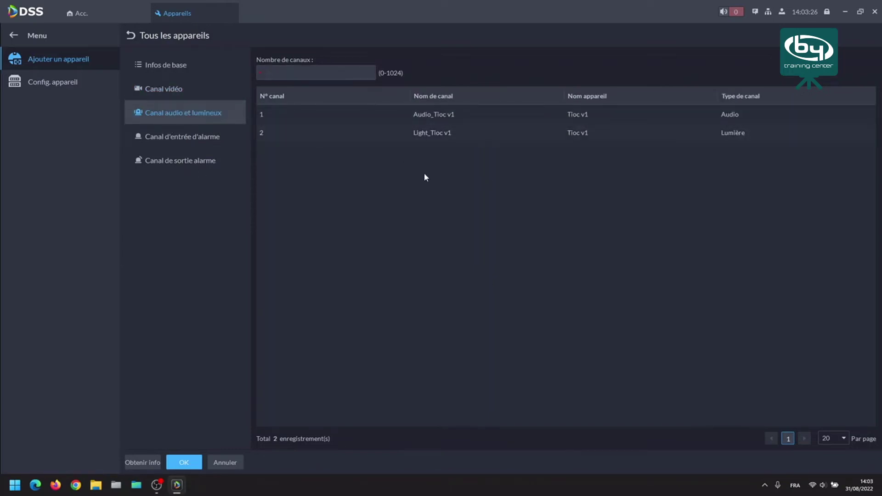
{"action": "left_click", "coordinate": [203, 140]}
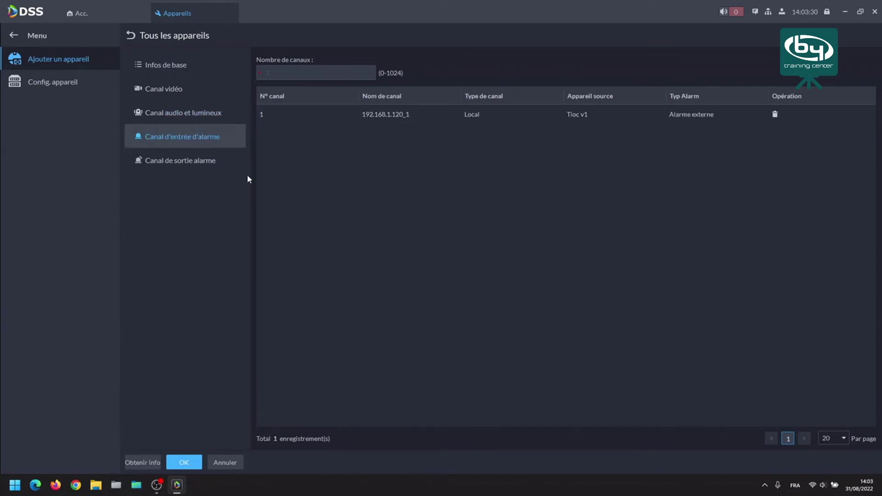
{"action": "left_click", "coordinate": [211, 161]}
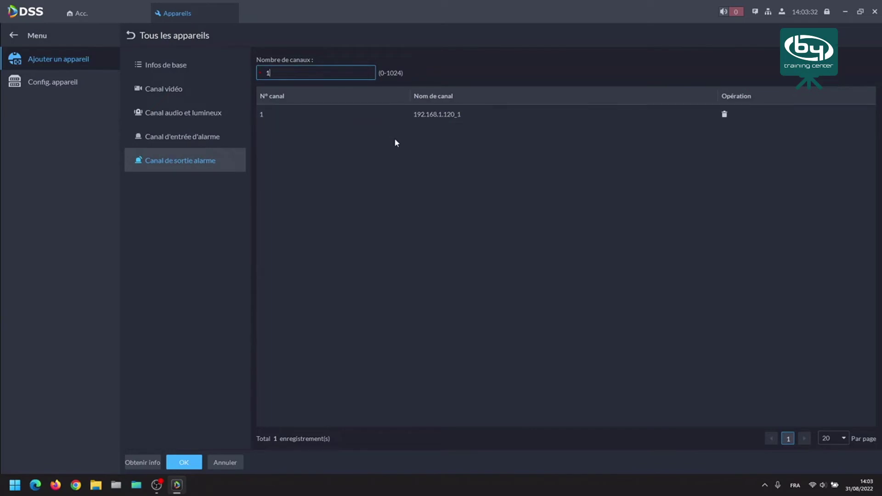
{"action": "left_click", "coordinate": [133, 36]}
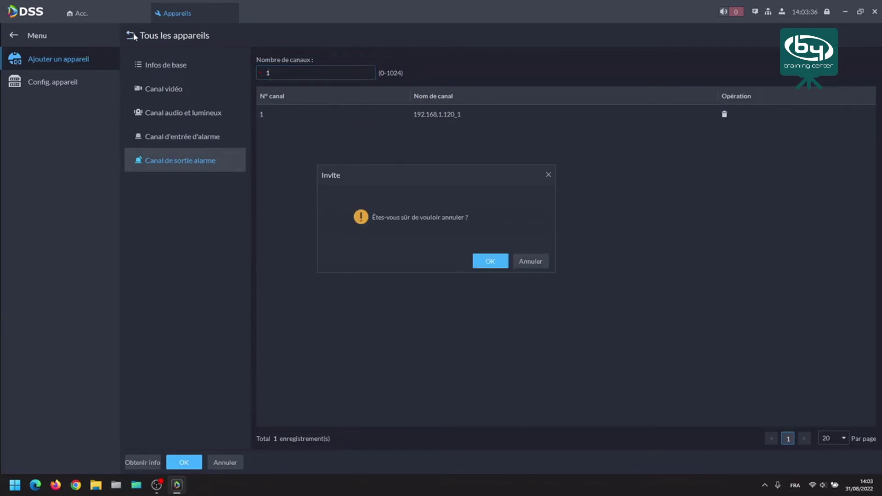
{"action": "left_click", "coordinate": [505, 262]}
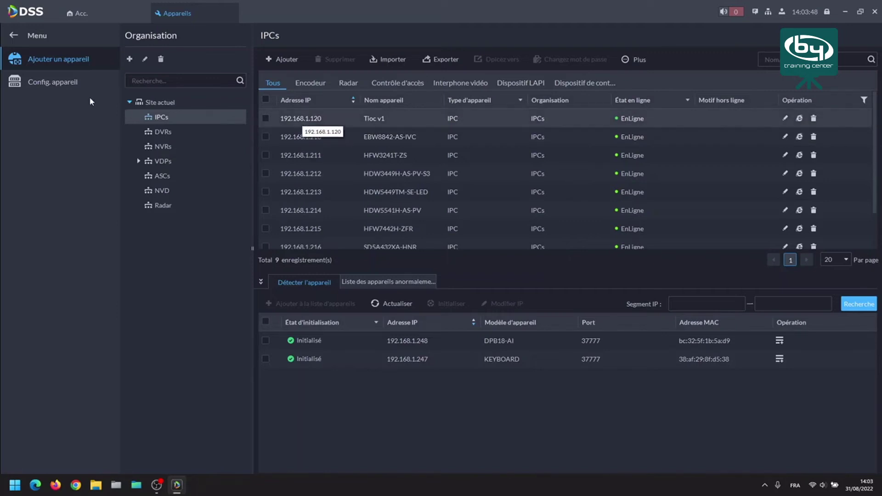
In Config. appareil, pick the IPCs organisation and select the Tioc v1 camera.
{"action": "left_click", "coordinate": [62, 82]}
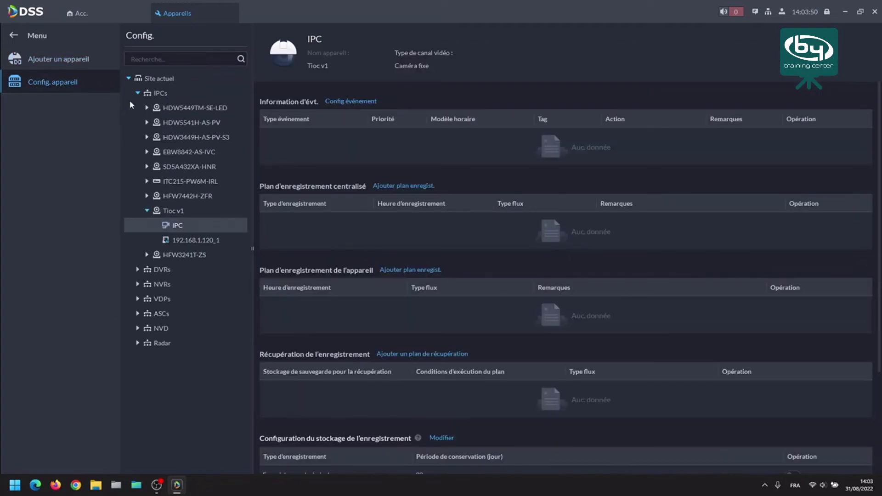
{"action": "left_click", "coordinate": [161, 95]}
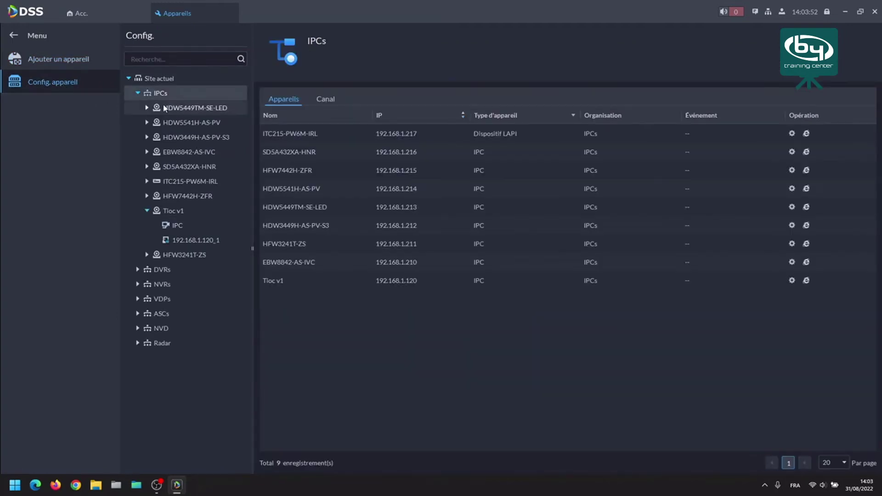
{"action": "left_click", "coordinate": [182, 212]}
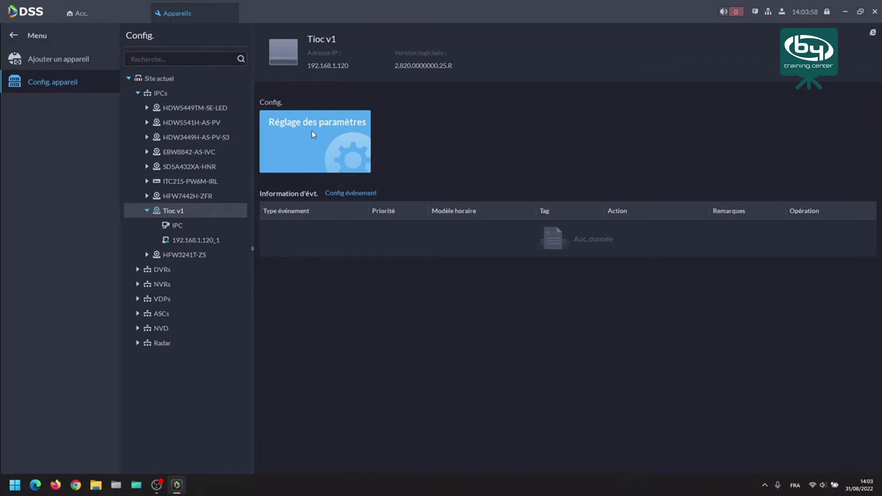
{"action": "left_click", "coordinate": [351, 194]}
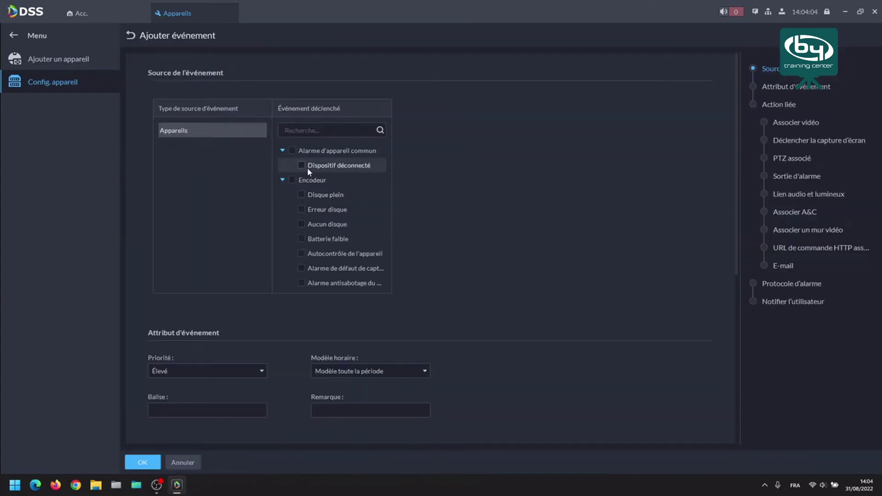
{"action": "left_click", "coordinate": [301, 165]}
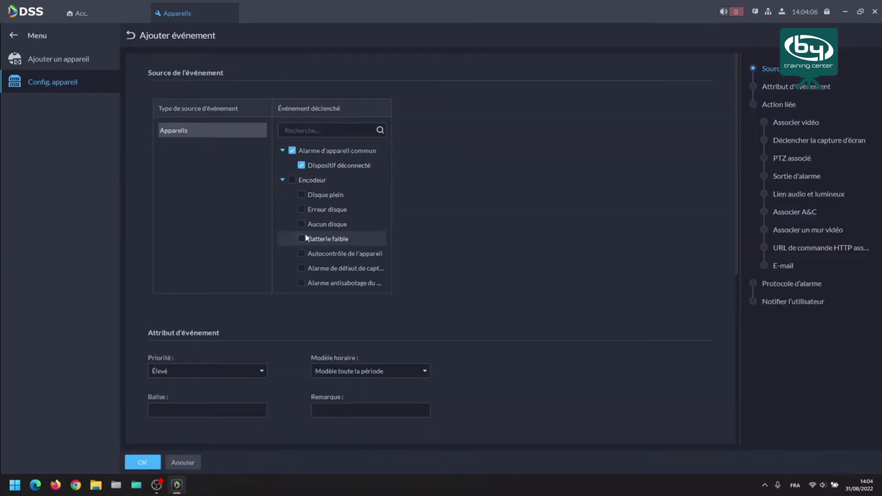
{"action": "left_click", "coordinate": [302, 207]}
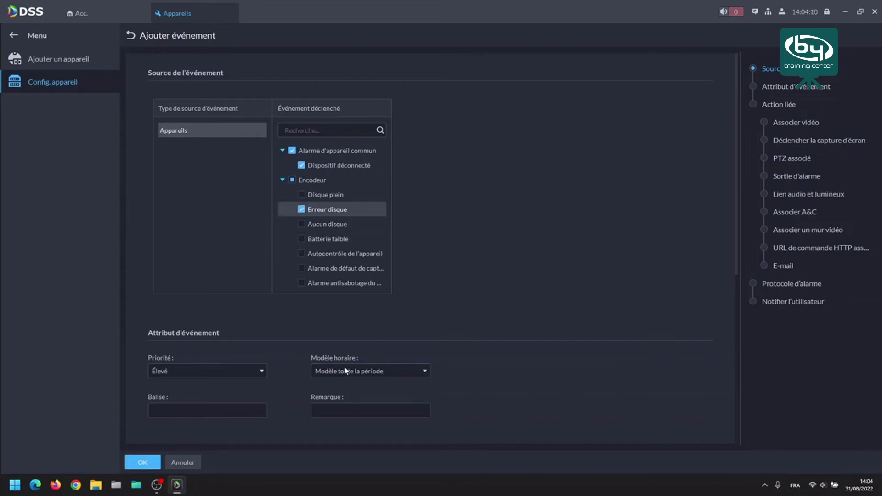
{"action": "scroll", "coordinate": [328, 356], "scroll_direction": "down", "scroll_amount": 3}
{"action": "scroll", "coordinate": [326, 348], "scroll_direction": "down", "scroll_amount": 2}
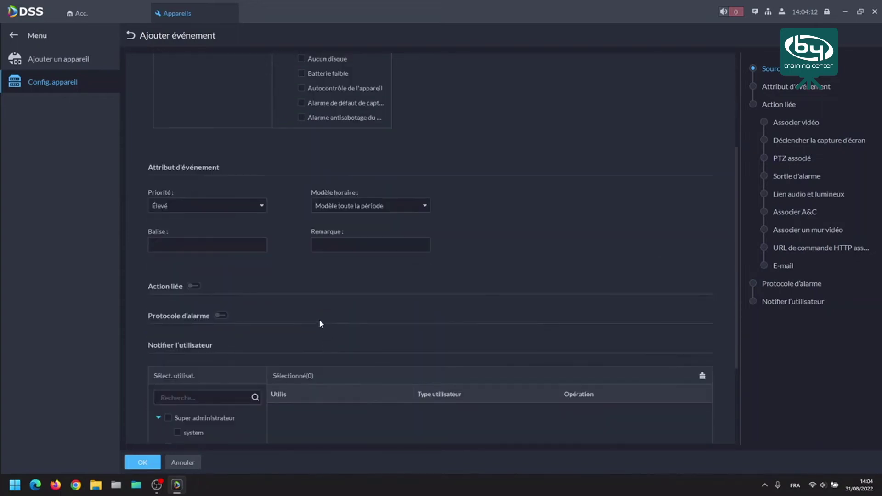
{"action": "scroll", "coordinate": [313, 313], "scroll_direction": "down", "scroll_amount": 1}
{"action": "left_click", "coordinate": [194, 231]}
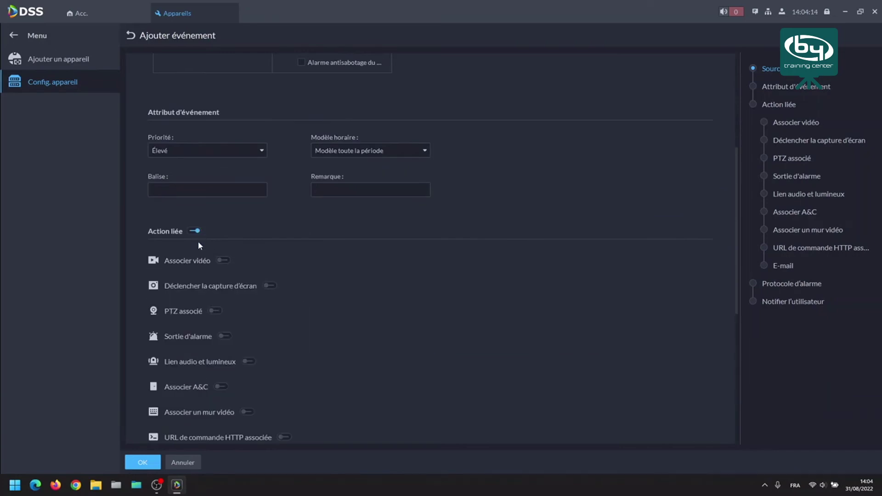
{"action": "scroll", "coordinate": [189, 283], "scroll_direction": "down", "scroll_amount": 3}
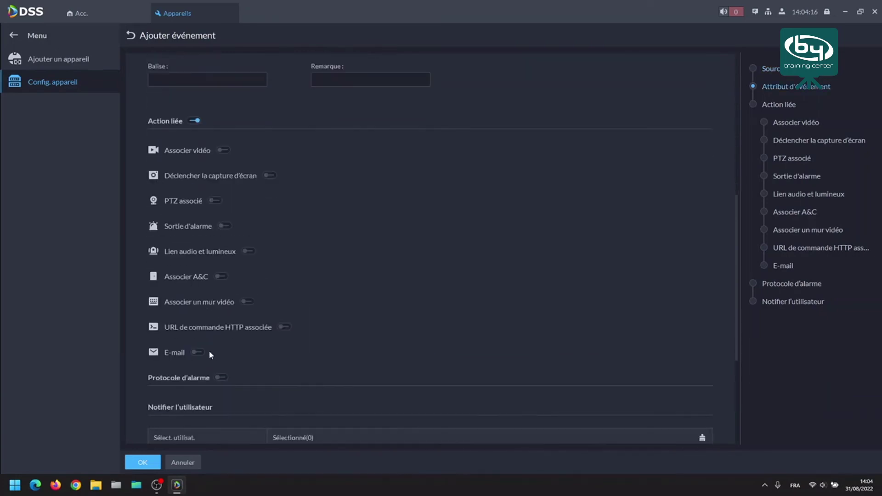
{"action": "left_click", "coordinate": [198, 352]}
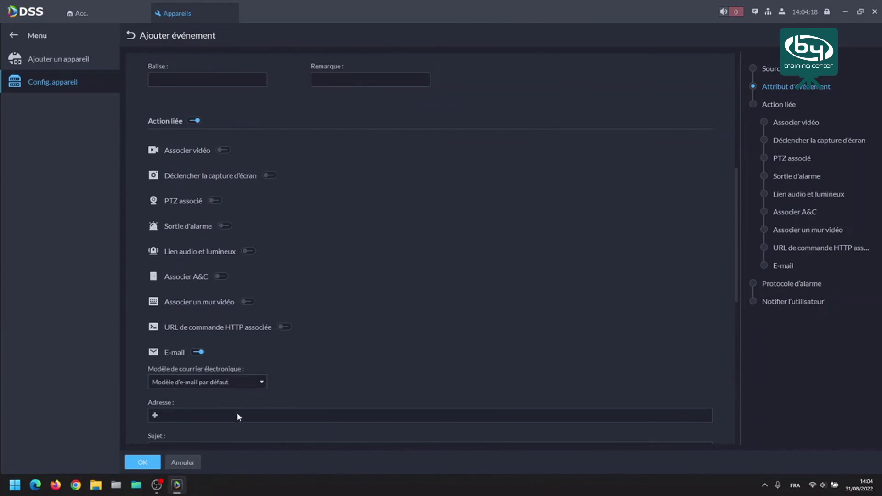
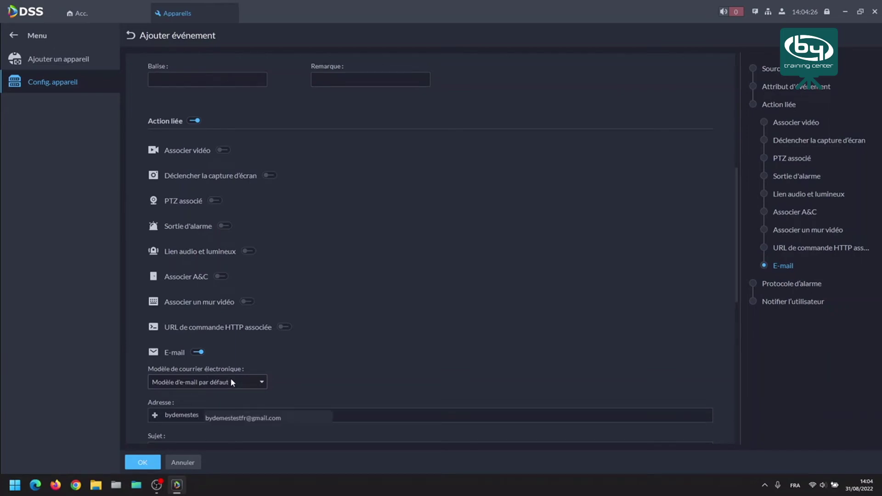
{"action": "left_click", "coordinate": [249, 418]}
{"action": "scroll", "coordinate": [247, 418], "scroll_direction": "down", "scroll_amount": 2}
{"action": "scroll", "coordinate": [247, 418], "scroll_direction": "down", "scroll_amount": 5}
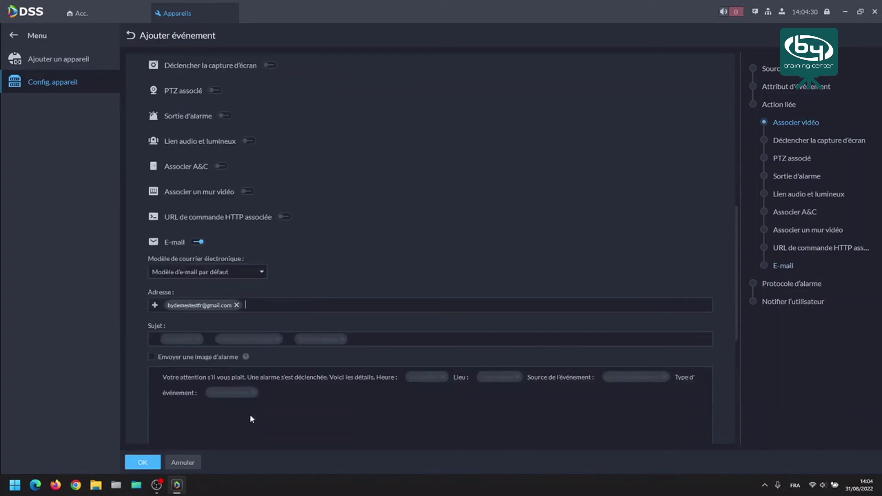
{"action": "scroll", "coordinate": [242, 297], "scroll_direction": "down", "scroll_amount": 3}
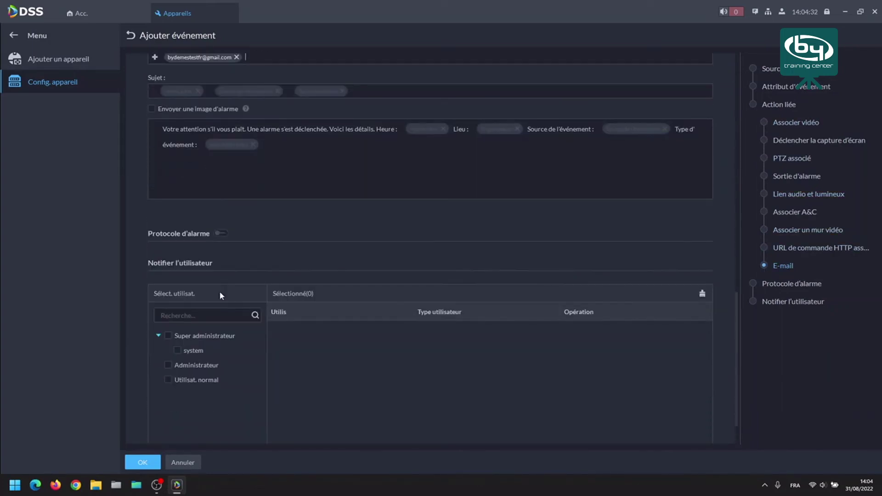
{"action": "left_click", "coordinate": [177, 350]}
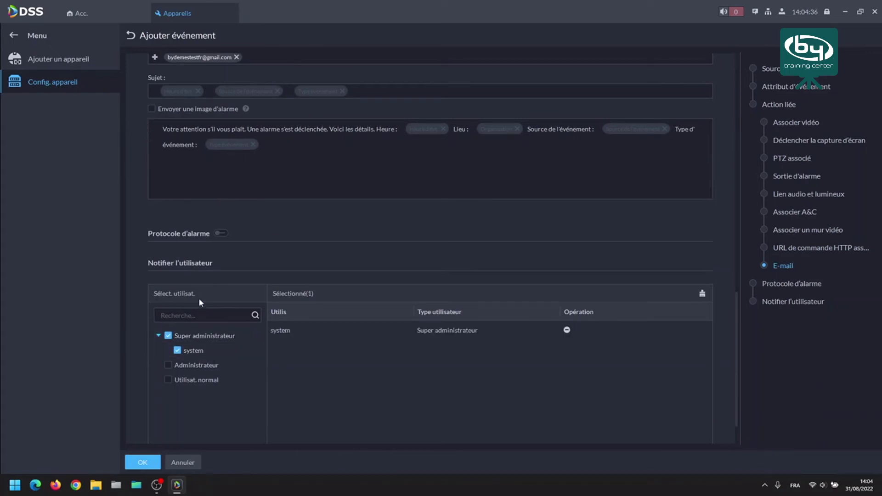
{"action": "left_click", "coordinate": [192, 463]}
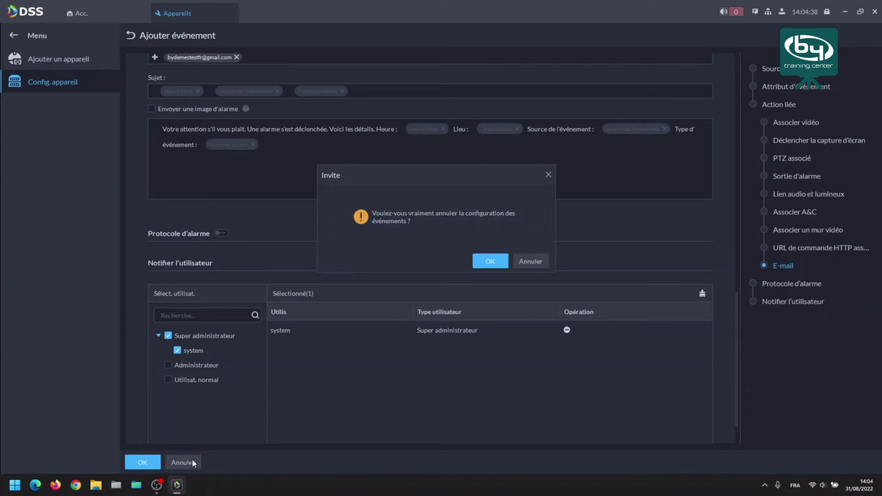
{"action": "left_click", "coordinate": [491, 261]}
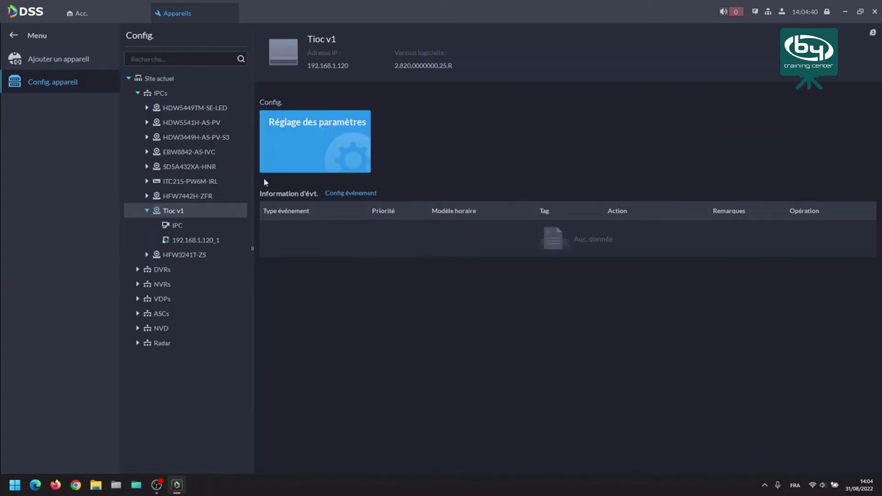
Start a new event on Tioc v1's IPC channel triggered by Tripwire (Personne).
{"action": "left_click", "coordinate": [174, 228]}
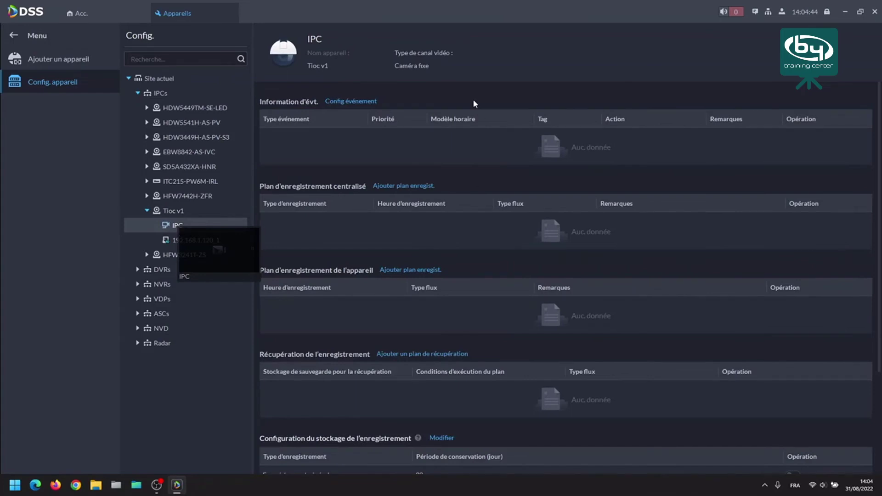
{"action": "left_click", "coordinate": [332, 101]}
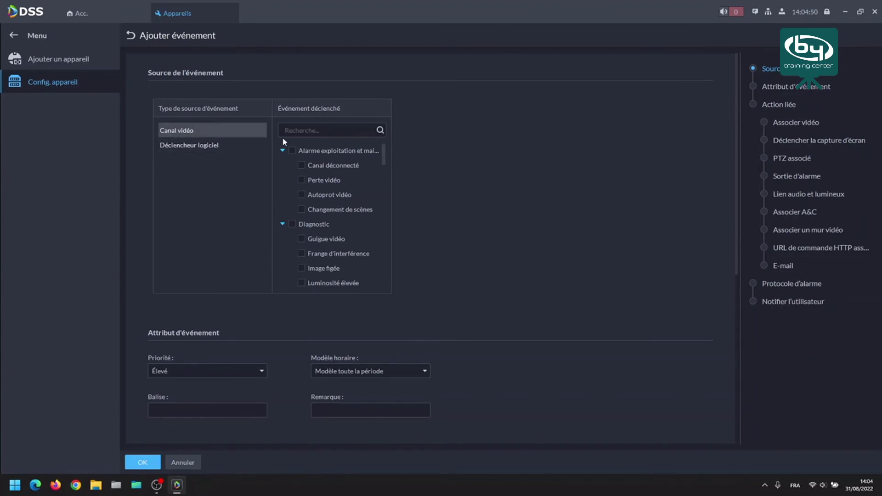
{"action": "scroll", "coordinate": [341, 180], "scroll_direction": "down", "scroll_amount": 1}
{"action": "scroll", "coordinate": [341, 180], "scroll_direction": "down", "scroll_amount": 3}
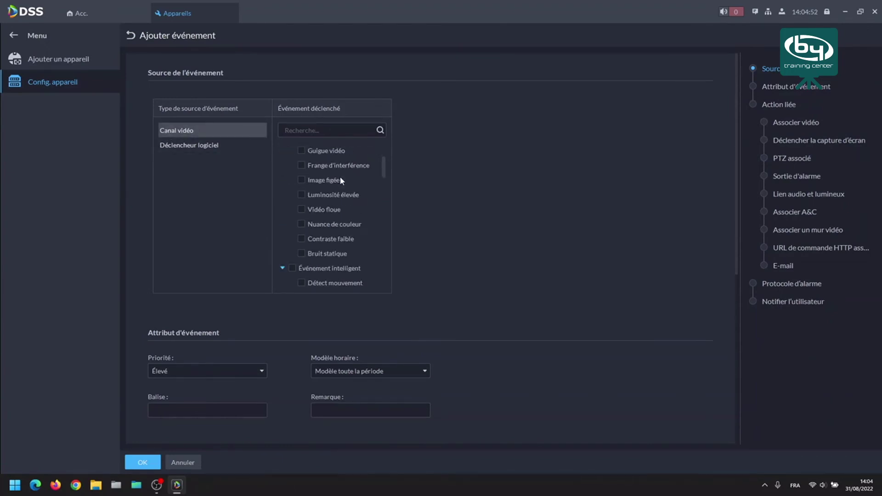
{"action": "scroll", "coordinate": [342, 180], "scroll_direction": "down", "scroll_amount": 1}
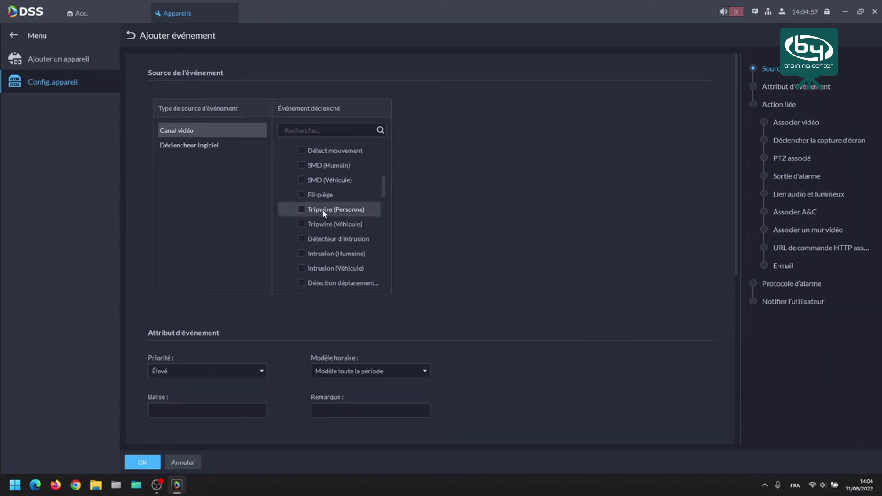
{"action": "left_click", "coordinate": [301, 209]}
Keep Faible priority and the Modèle week-end schedule, and tag the event 'IVS Humain Tioc v1'.
{"action": "scroll", "coordinate": [308, 320], "scroll_direction": "down", "scroll_amount": 1}
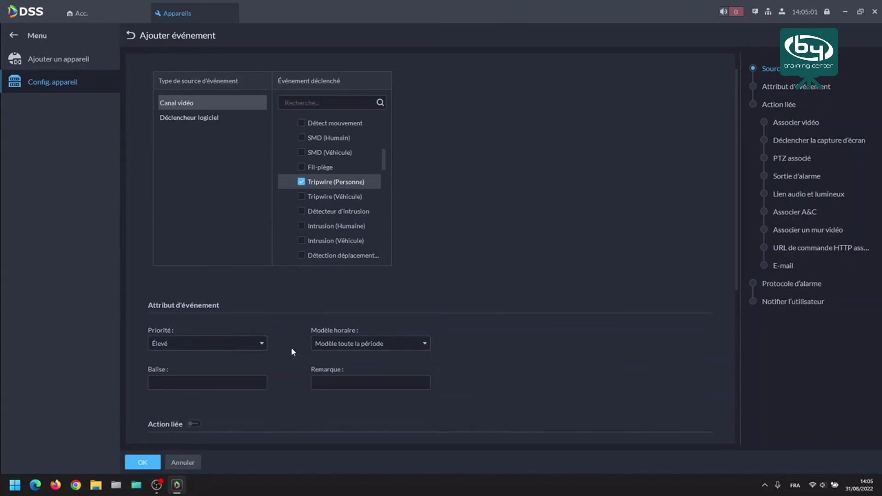
{"action": "left_click", "coordinate": [385, 343]}
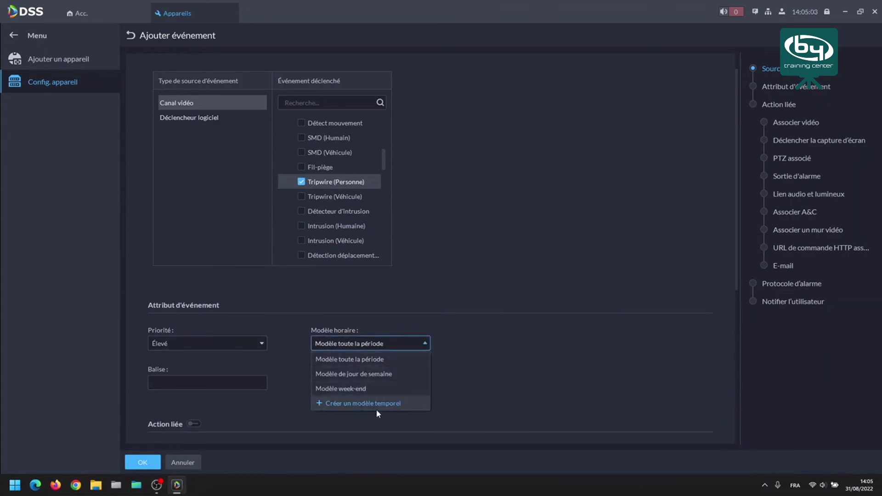
{"action": "left_click", "coordinate": [476, 361]}
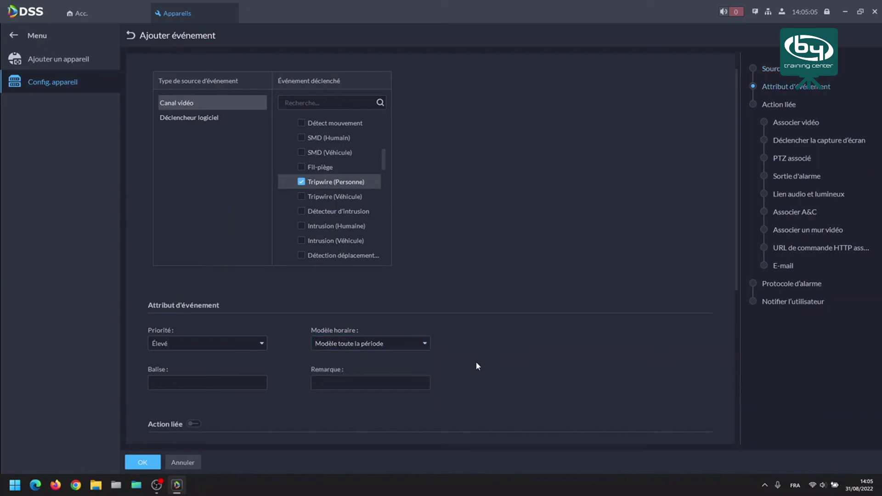
{"action": "left_click", "coordinate": [249, 381]}
{"action": "type", "text": "IVS Humain Tioc v1"}
{"action": "scroll", "coordinate": [227, 344], "scroll_direction": "down", "scroll_amount": 2}
{"action": "scroll", "coordinate": [359, 280], "scroll_direction": "down", "scroll_amount": 4}
{"action": "scroll", "coordinate": [298, 274], "scroll_direction": "down", "scroll_amount": 6}
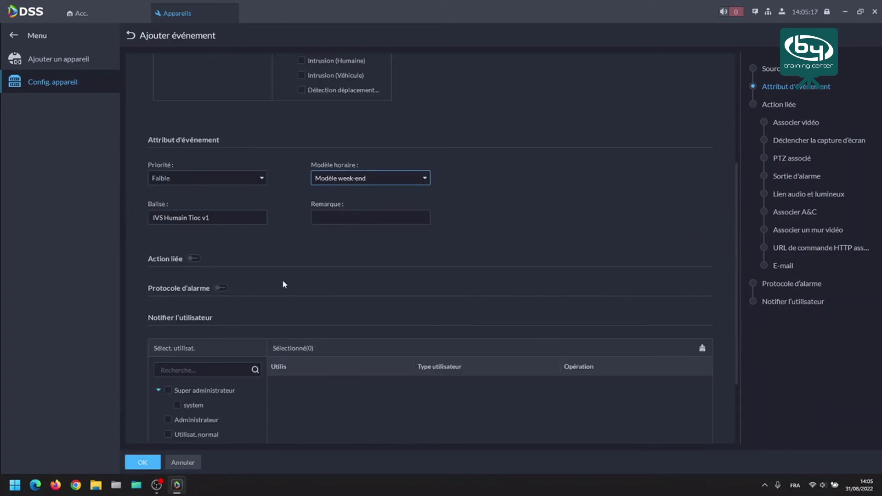
Link the event camera's video, opening it on the client with Flux secondaire 1.
{"action": "left_click", "coordinate": [192, 176]}
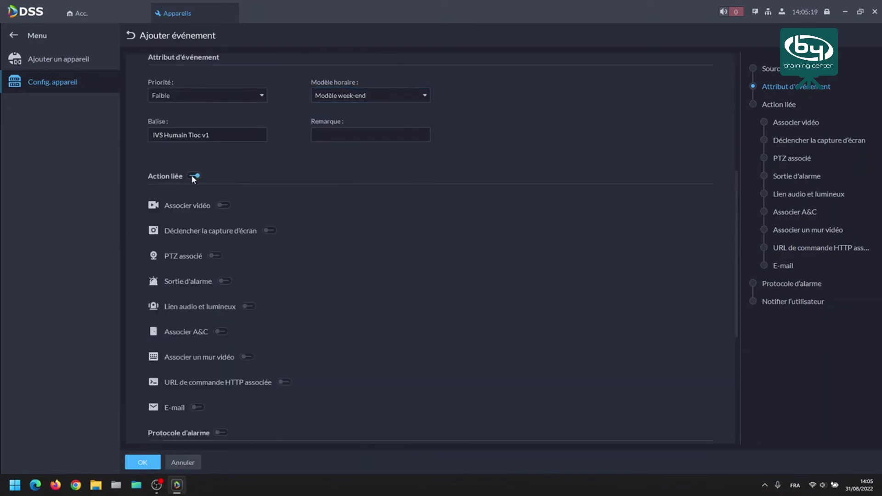
{"action": "left_click", "coordinate": [221, 207]}
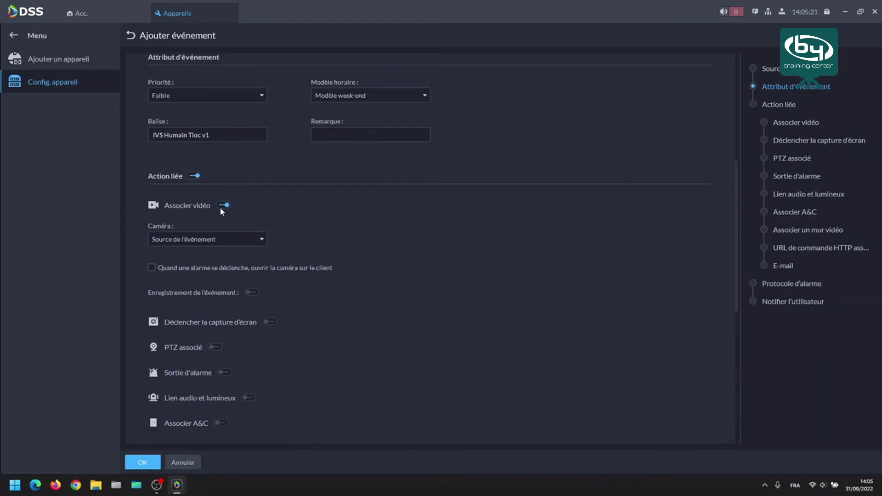
{"action": "left_click", "coordinate": [197, 238]}
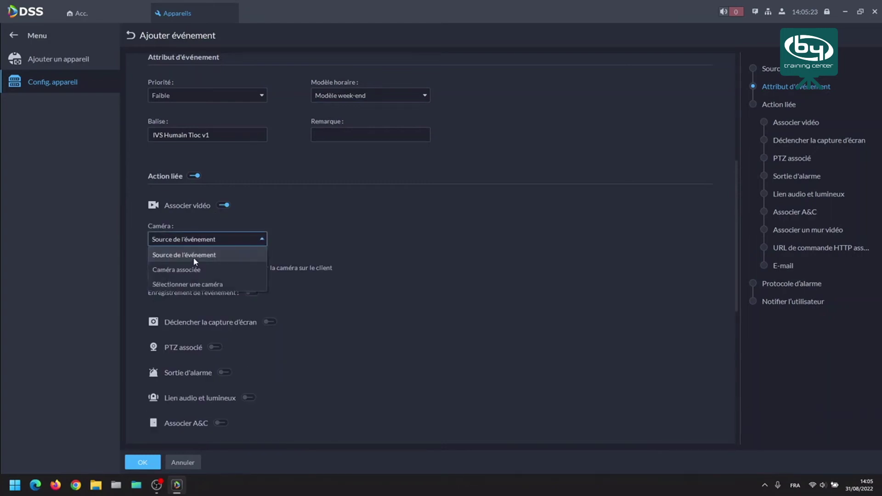
{"action": "left_click", "coordinate": [195, 255]}
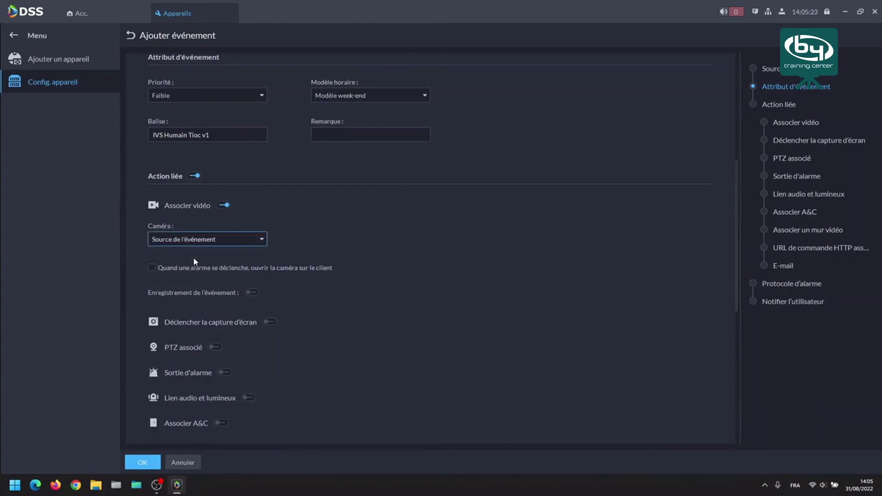
{"action": "left_click", "coordinate": [151, 268]}
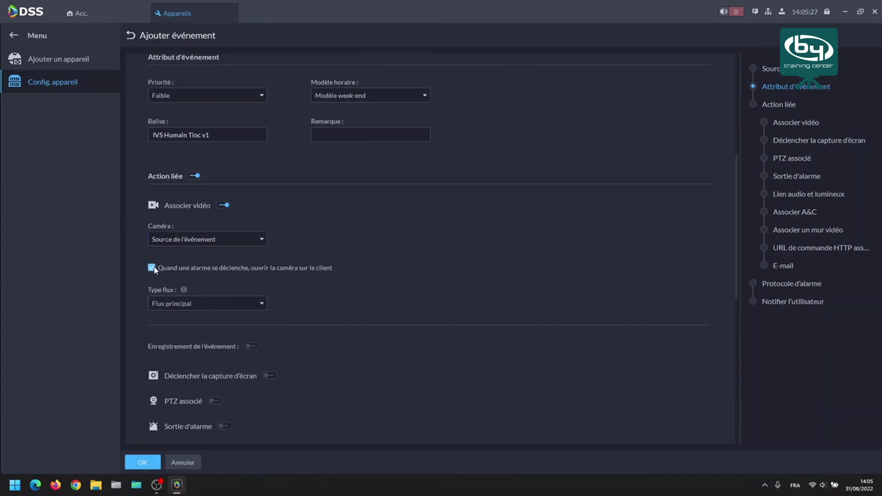
{"action": "left_click", "coordinate": [204, 303]}
{"action": "left_click", "coordinate": [189, 334]}
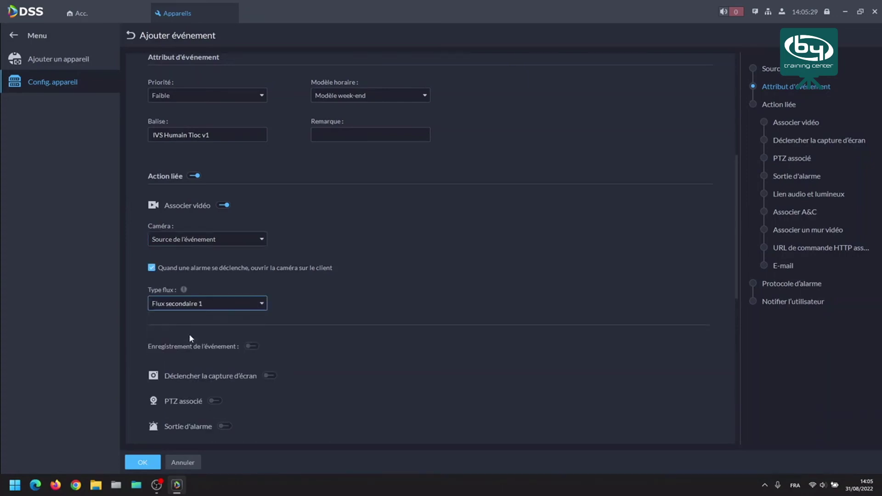
Turn on recording of the tripwire event.
{"action": "scroll", "coordinate": [389, 306], "scroll_direction": "down", "scroll_amount": 4}
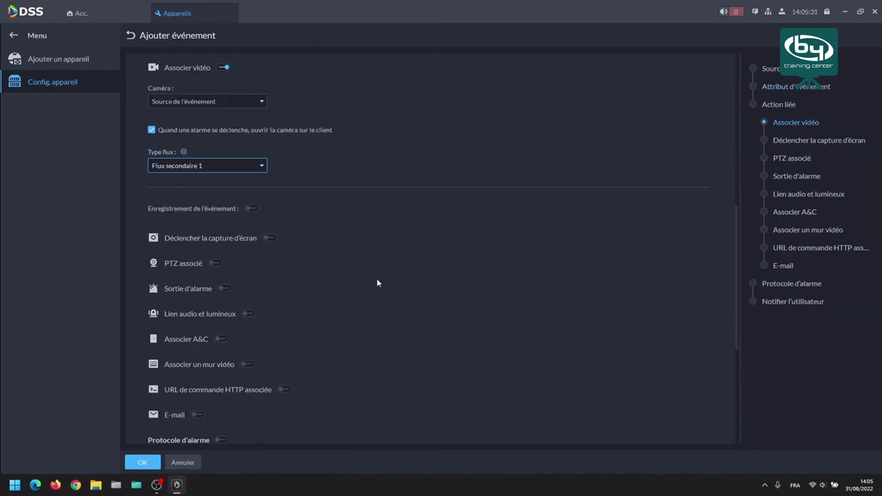
{"action": "left_click", "coordinate": [251, 153]}
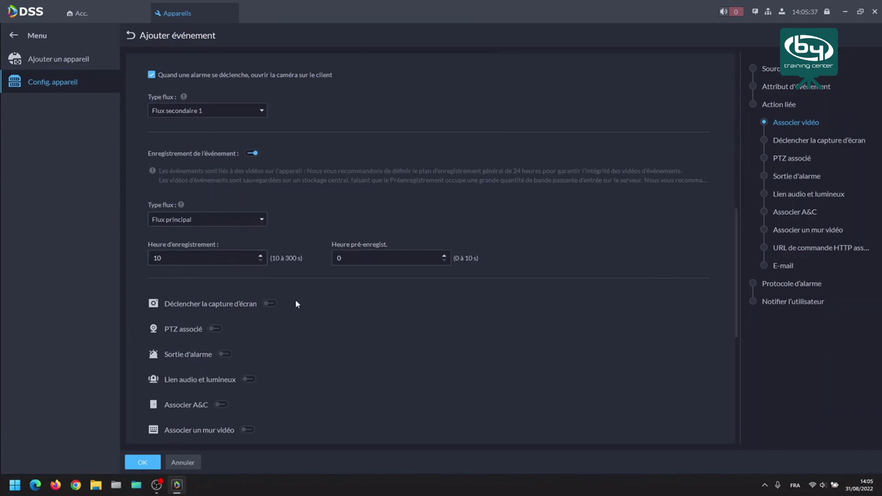
{"action": "scroll", "coordinate": [303, 297], "scroll_direction": "down", "scroll_amount": 5}
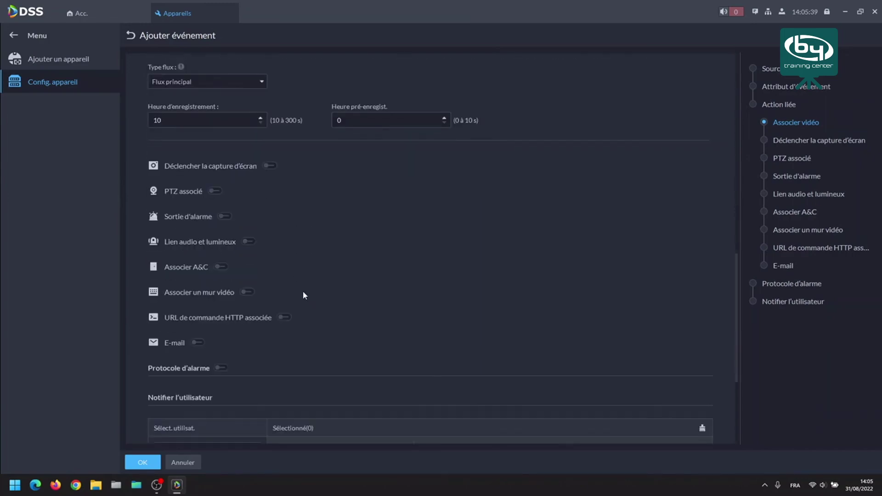
{"action": "scroll", "coordinate": [301, 290], "scroll_direction": "down", "scroll_amount": 1}
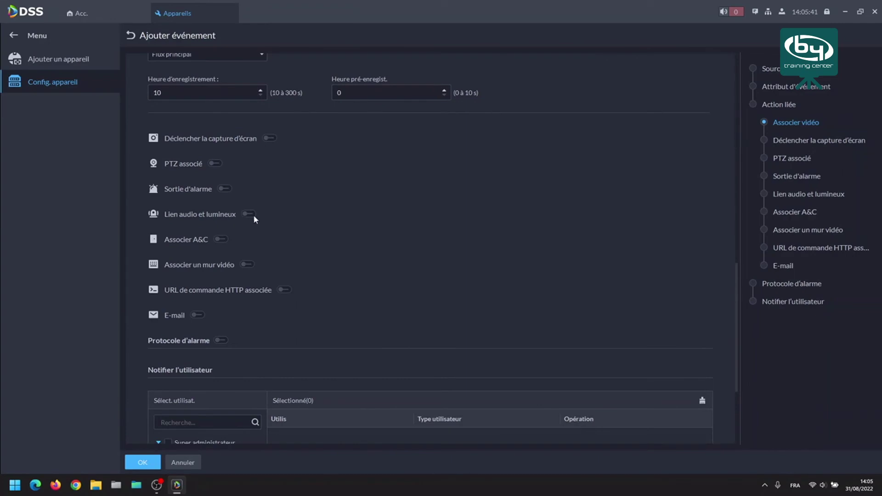
Enable e-mail notification with the default template and add the recipient's e-mail address.
{"action": "left_click", "coordinate": [198, 315]}
{"action": "left_click", "coordinate": [212, 344]}
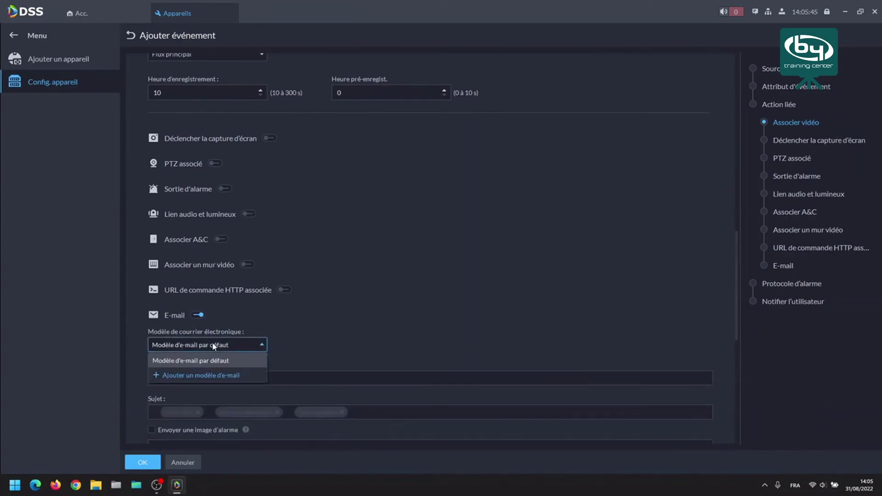
{"action": "left_click", "coordinate": [213, 362]}
{"action": "left_click", "coordinate": [236, 378]}
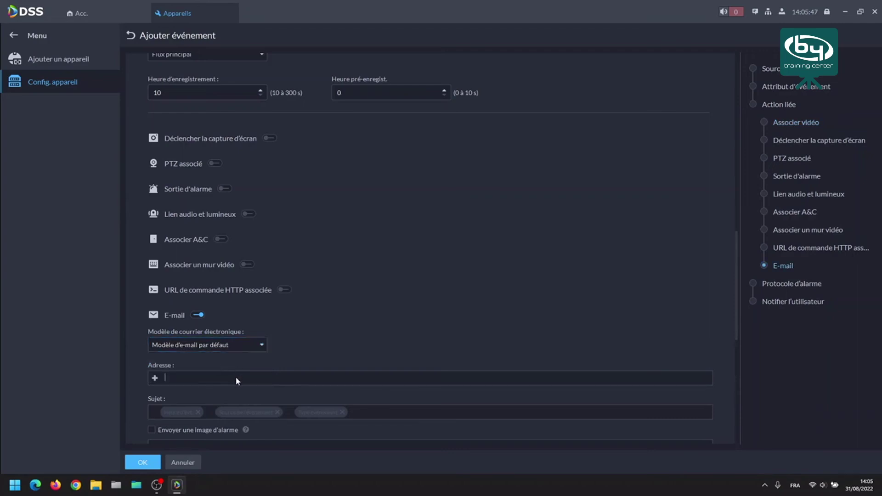
{"action": "type", "text": "byde"}
{"action": "left_click", "coordinate": [247, 382]}
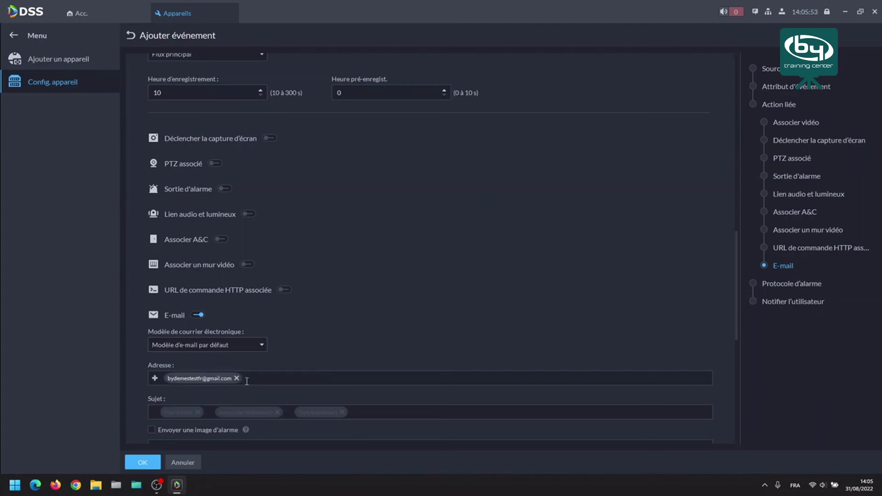
Tick the system user to be notified when the alarm fires.
{"action": "scroll", "coordinate": [250, 398], "scroll_direction": "down", "scroll_amount": 6}
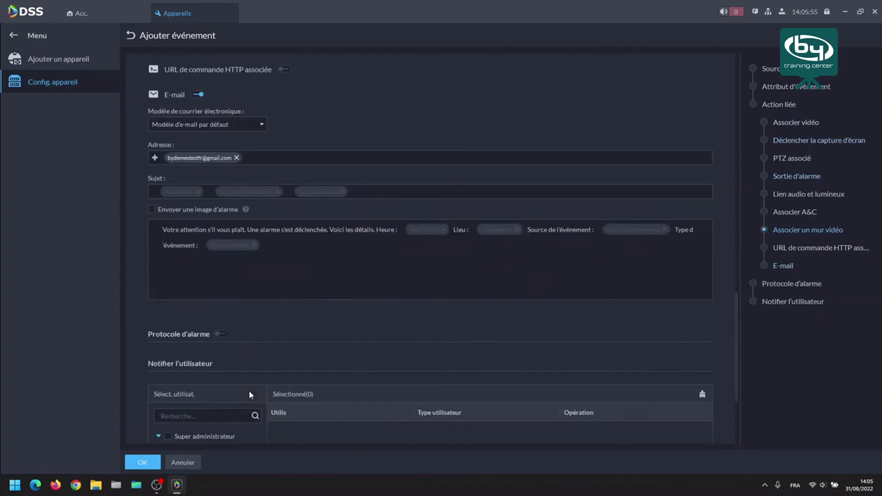
{"action": "scroll", "coordinate": [256, 398], "scroll_direction": "down", "scroll_amount": 2}
{"action": "left_click", "coordinate": [177, 313]}
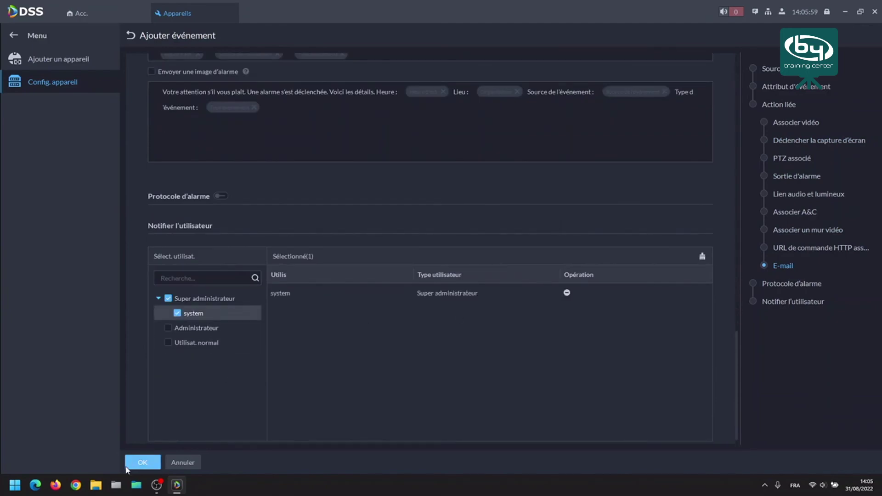
Save the Tripwire (Personne) event, then review and cancel a general recording plan form.
{"action": "left_click", "coordinate": [143, 462]}
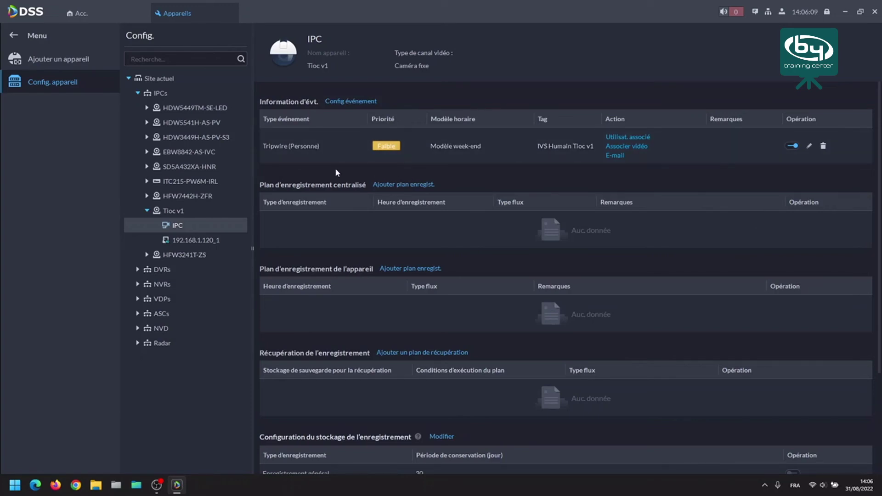
{"action": "left_click", "coordinate": [389, 186]}
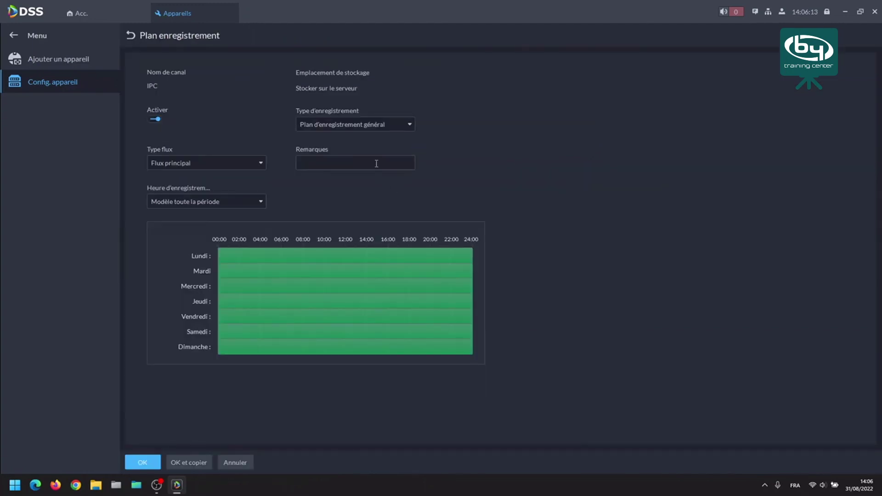
{"action": "left_click", "coordinate": [353, 126]}
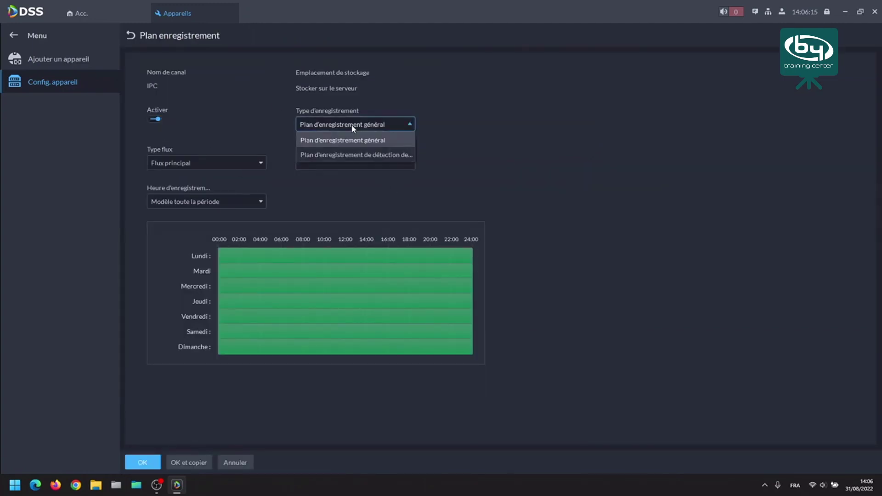
{"action": "left_click", "coordinate": [353, 127]}
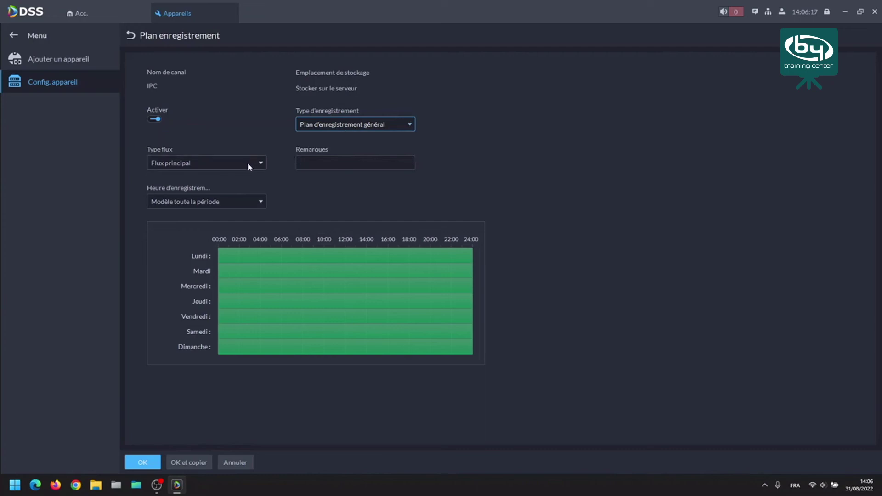
{"action": "left_click", "coordinate": [241, 205]}
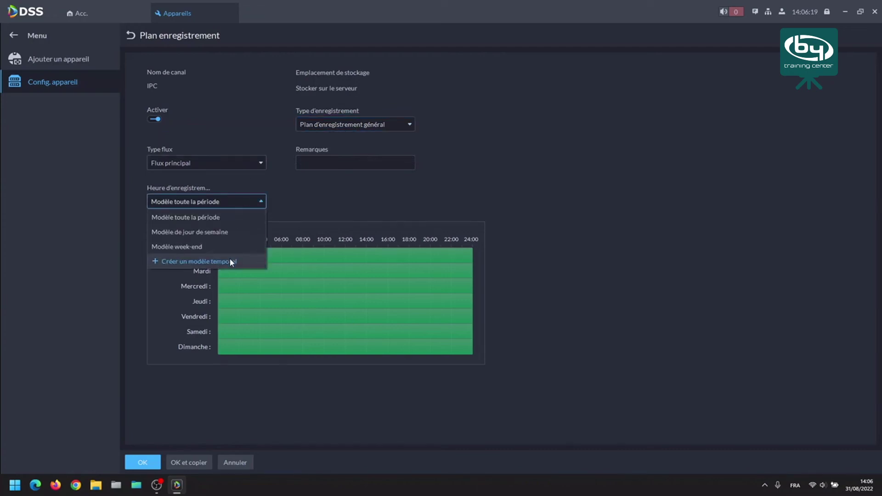
{"action": "left_click", "coordinate": [293, 189]}
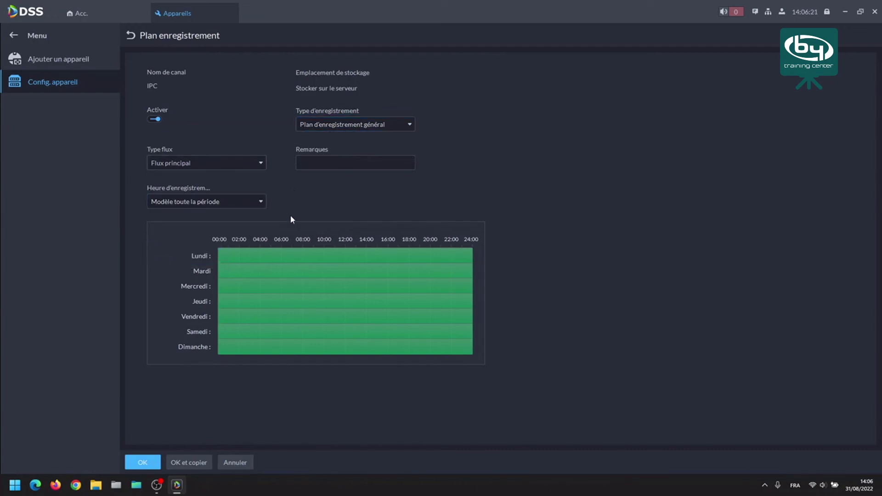
{"action": "left_click", "coordinate": [236, 463]}
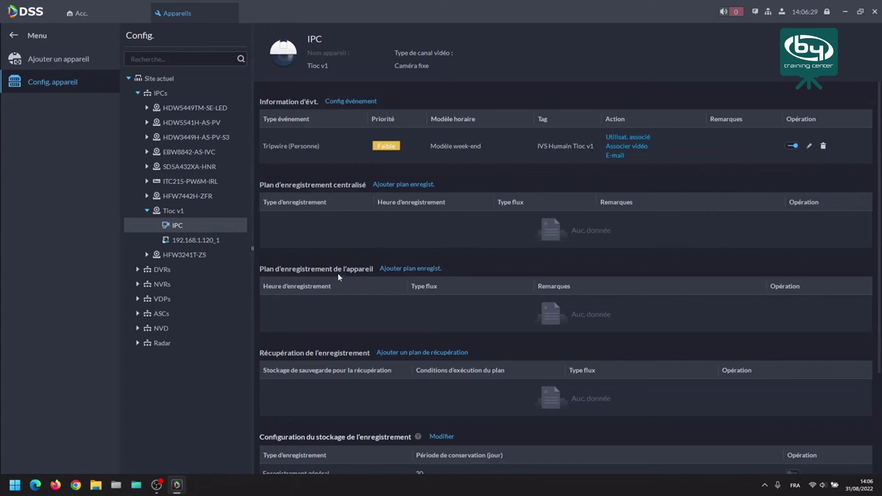
View the events of the 192.168.1.120_1 alarm channel.
{"action": "scroll", "coordinate": [338, 273], "scroll_direction": "down", "scroll_amount": 2}
{"action": "scroll", "coordinate": [332, 247], "scroll_direction": "down", "scroll_amount": 2}
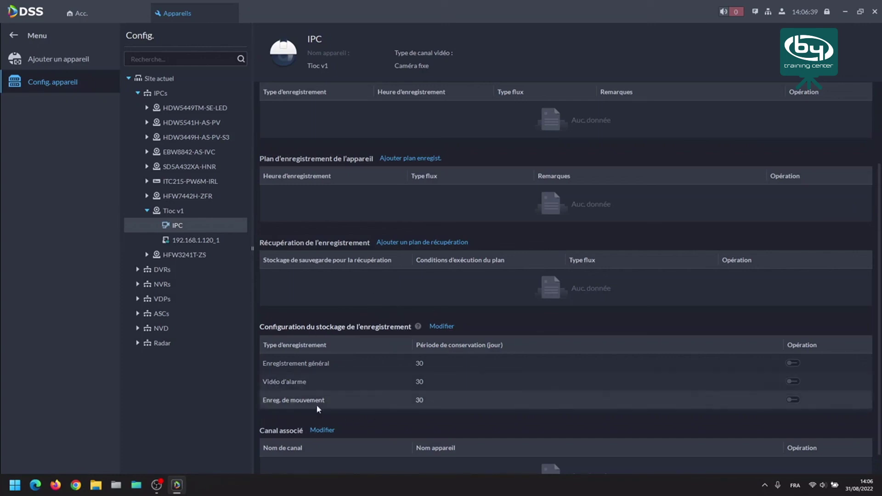
{"action": "scroll", "coordinate": [385, 399], "scroll_direction": "down", "scroll_amount": 1}
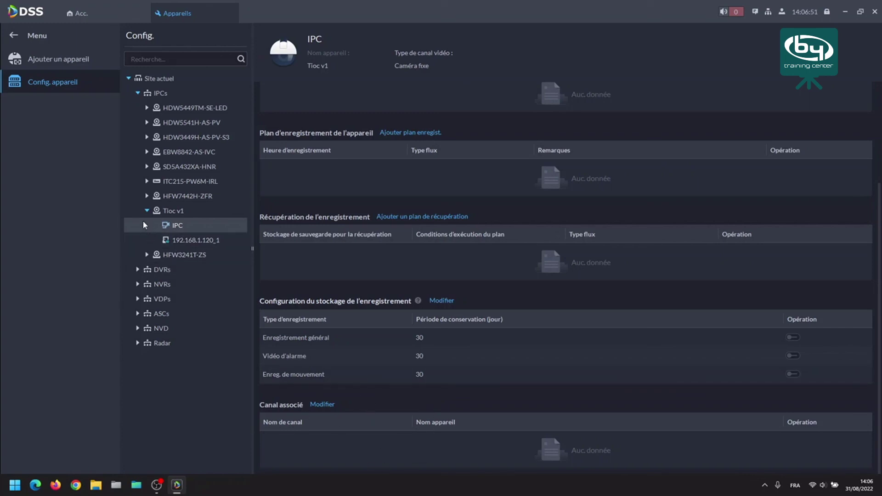
{"action": "left_click", "coordinate": [193, 243]}
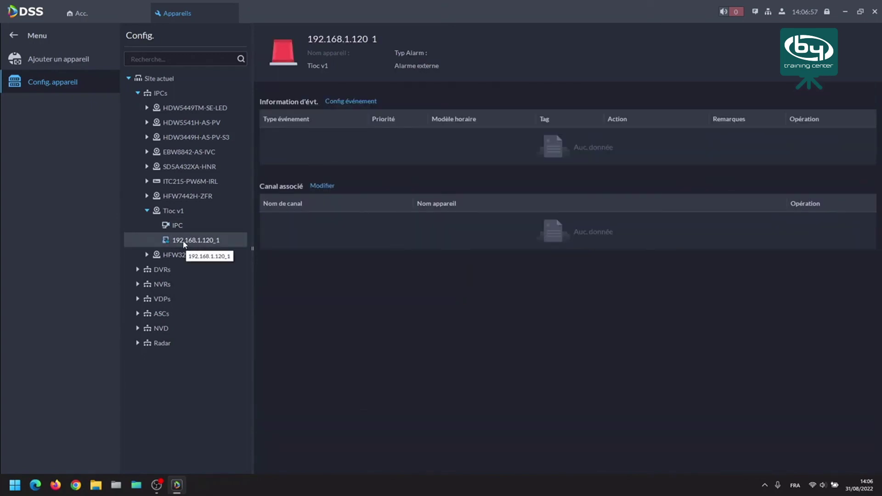
Collapse the IPCs and open P2P_HDW3449H-AS-PV-S3 under NVRs > NVR5-4KS2.
{"action": "left_click", "coordinate": [147, 210]}
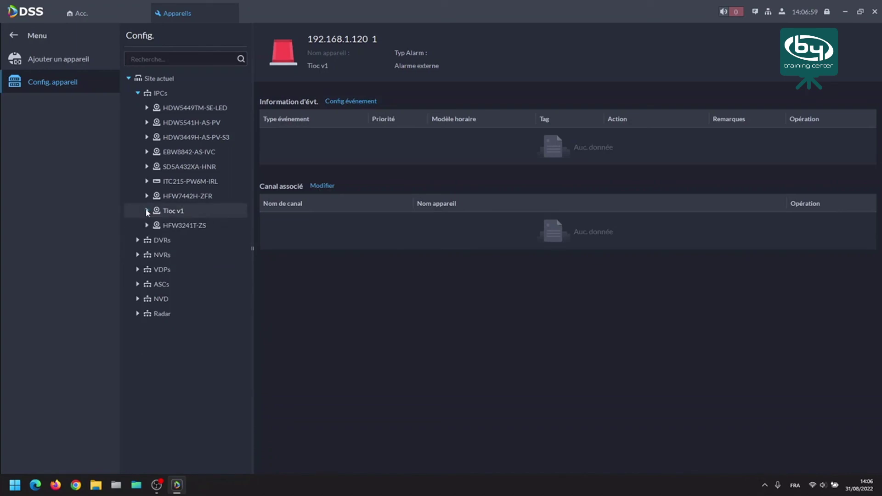
{"action": "left_click", "coordinate": [137, 93]}
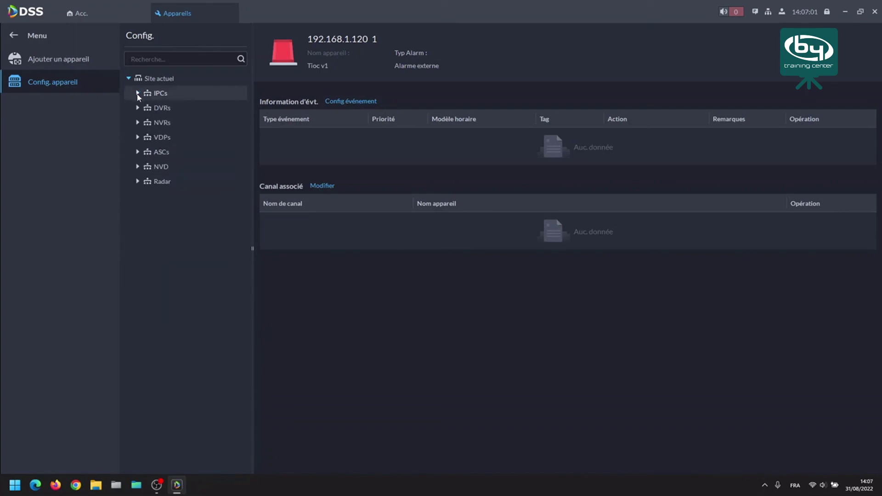
{"action": "left_click", "coordinate": [137, 122]}
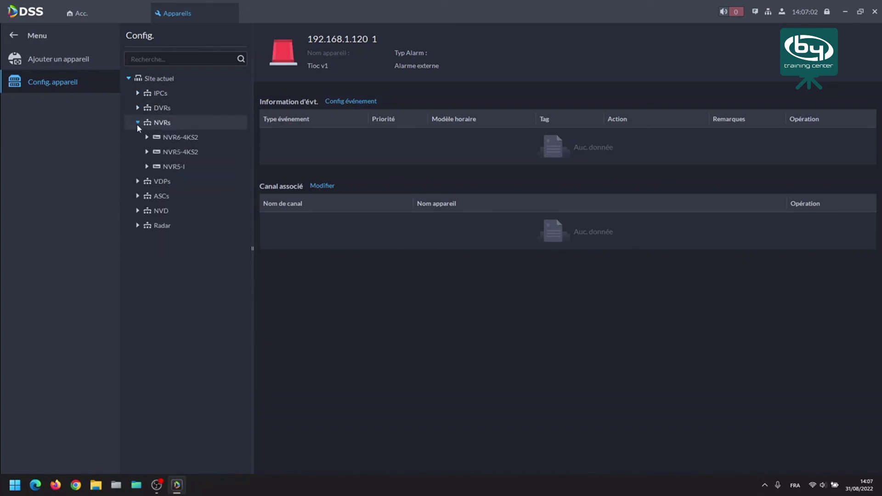
{"action": "left_click", "coordinate": [147, 153]}
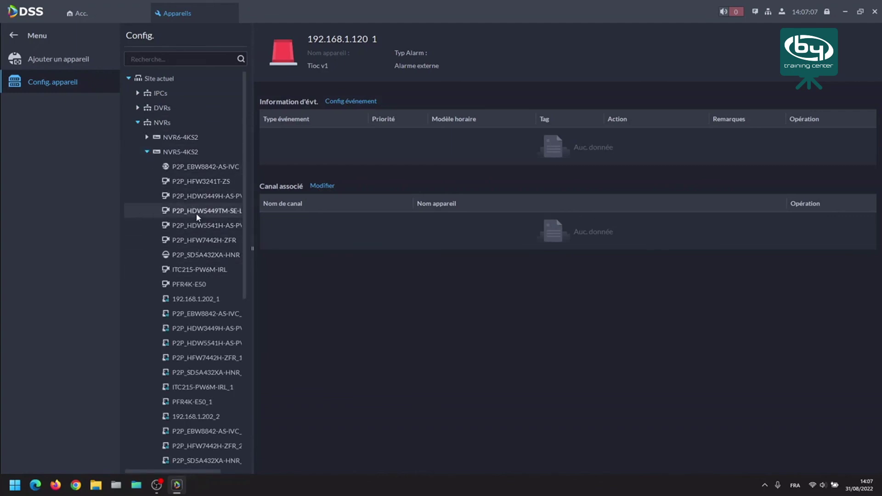
{"action": "left_click", "coordinate": [199, 197]}
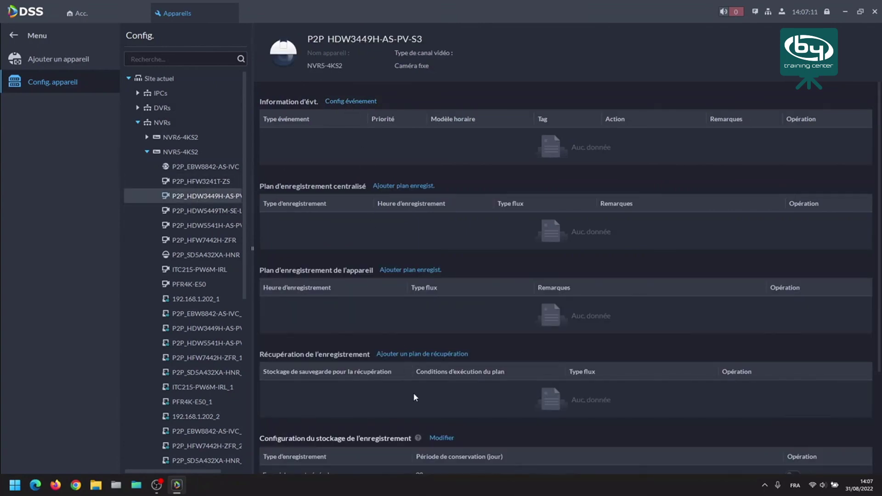
{"action": "scroll", "coordinate": [413, 394], "scroll_direction": "down", "scroll_amount": 3}
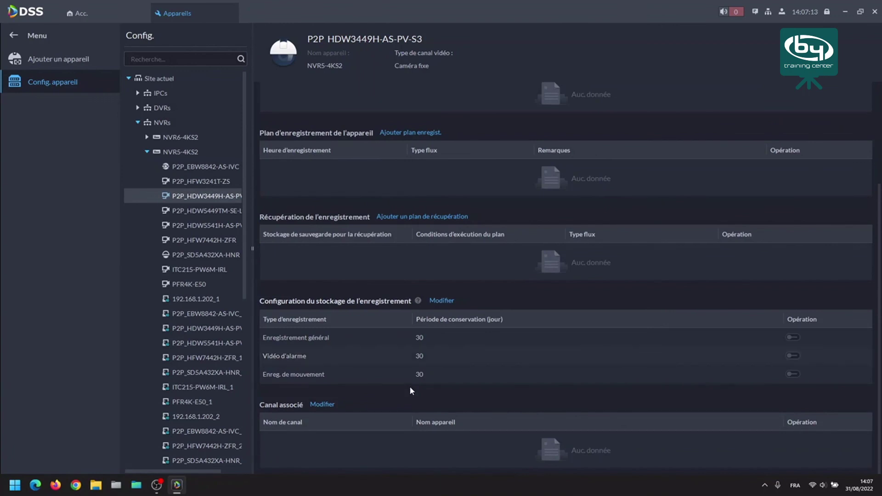
{"action": "scroll", "coordinate": [409, 386], "scroll_direction": "up", "scroll_amount": 3}
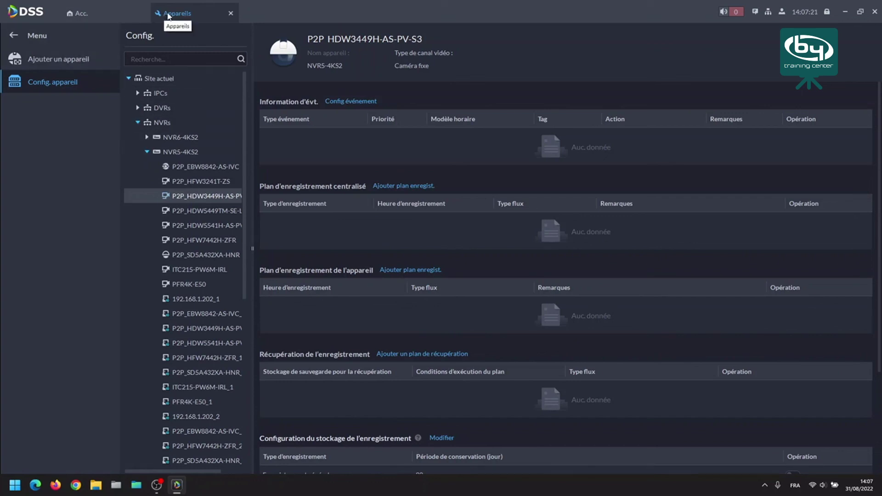
{"action": "left_click", "coordinate": [39, 42]}
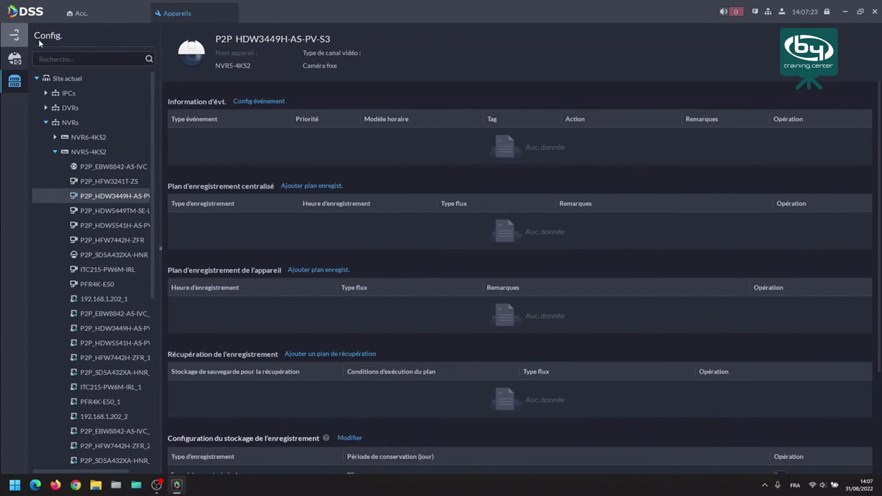
{"action": "left_click", "coordinate": [15, 36]}
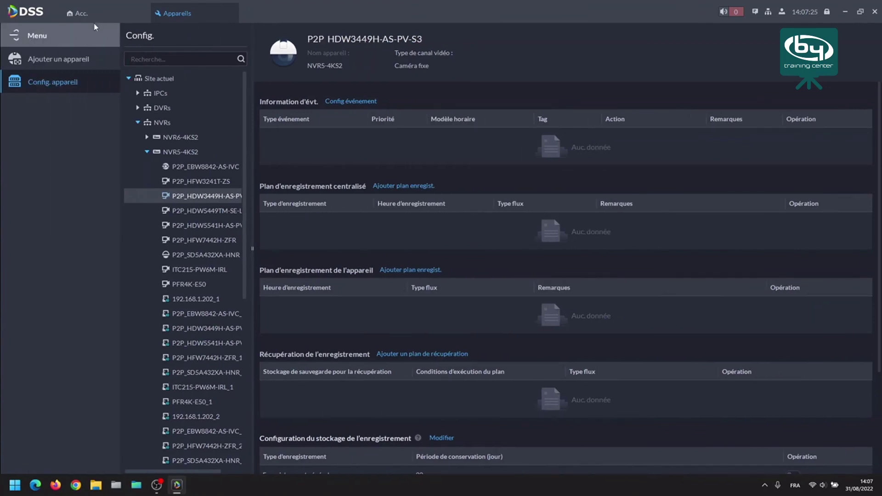